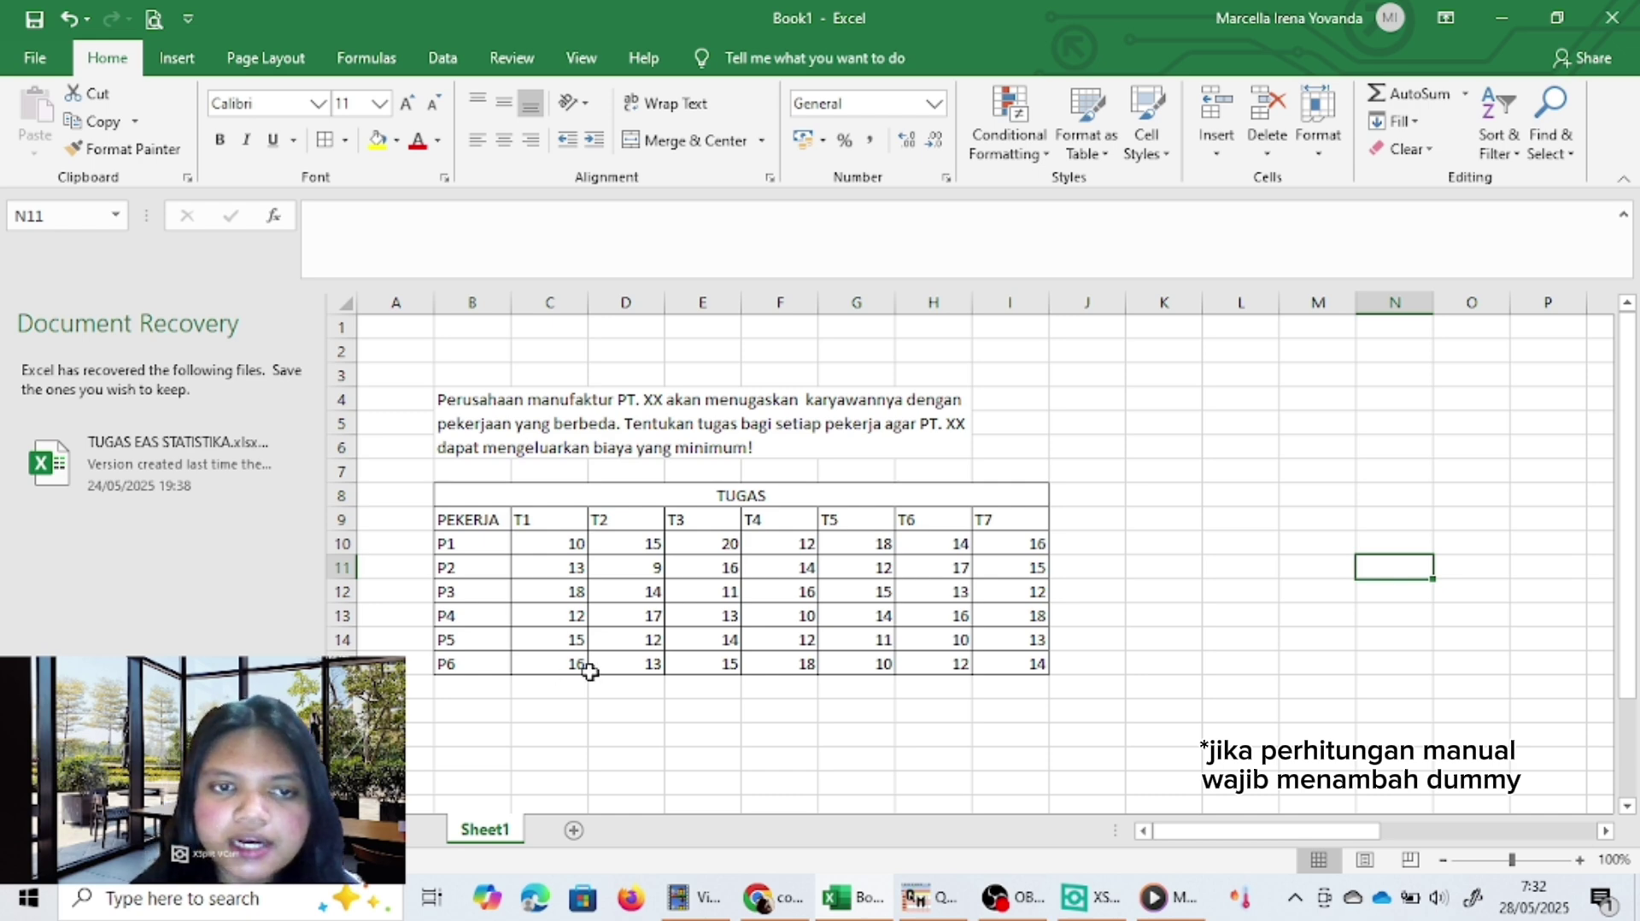
Add a Dummy row directly below P6 with a cost of 0 for every task from T1 to T7
scroll(476, 694, down, 1)
click(472, 668)
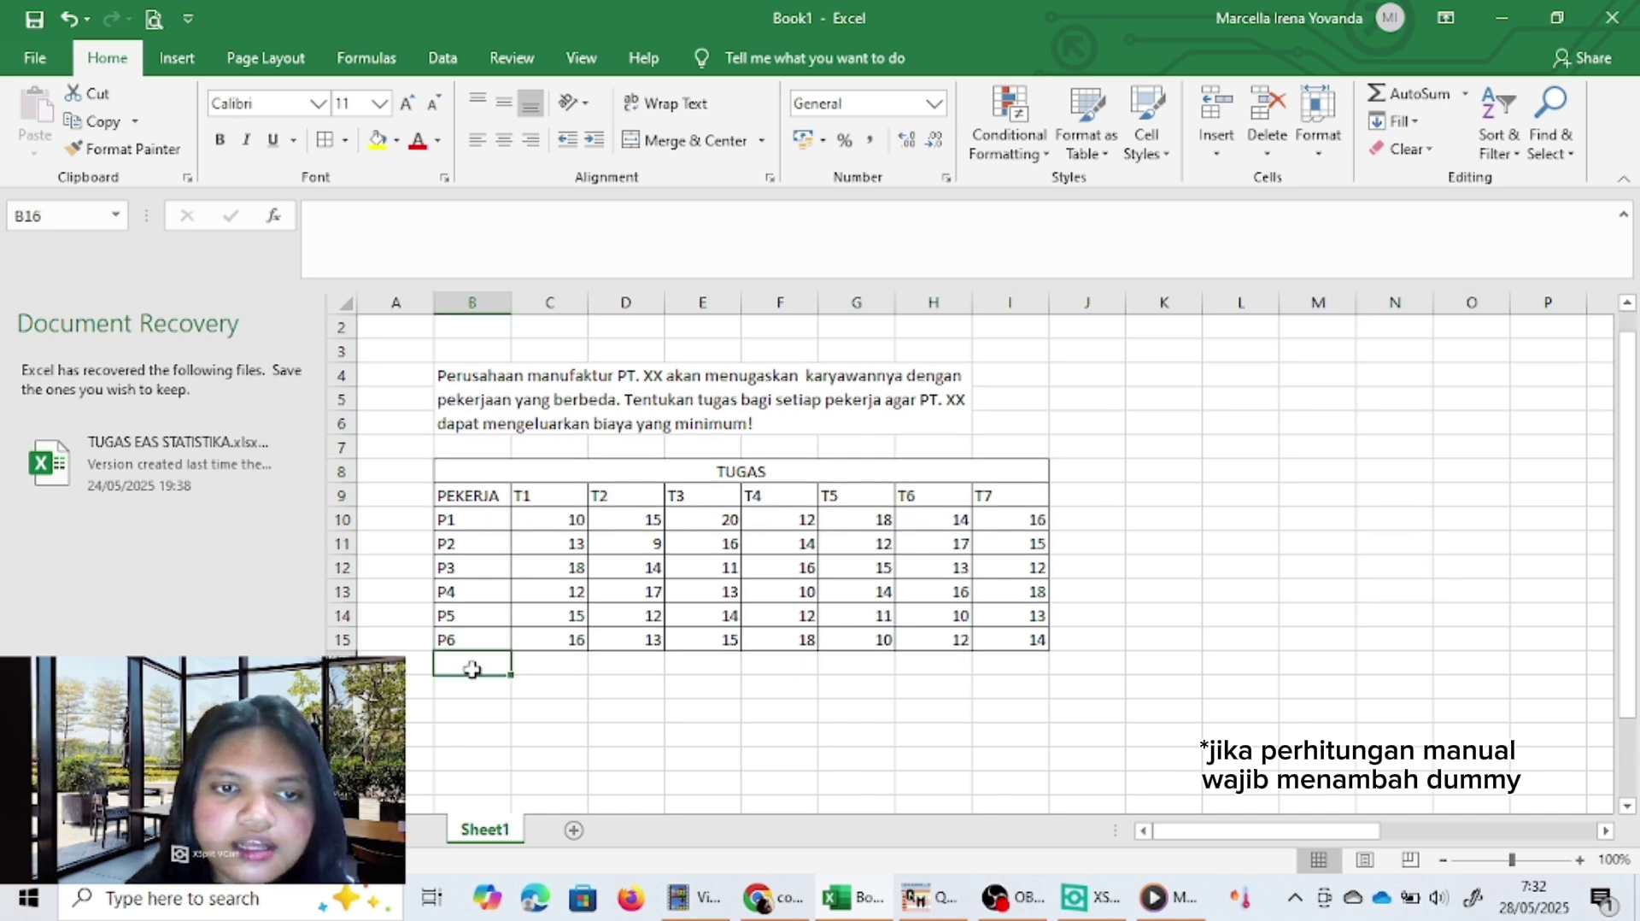
key(Caps_Lock)
text(D)
key(Caps_Lock)
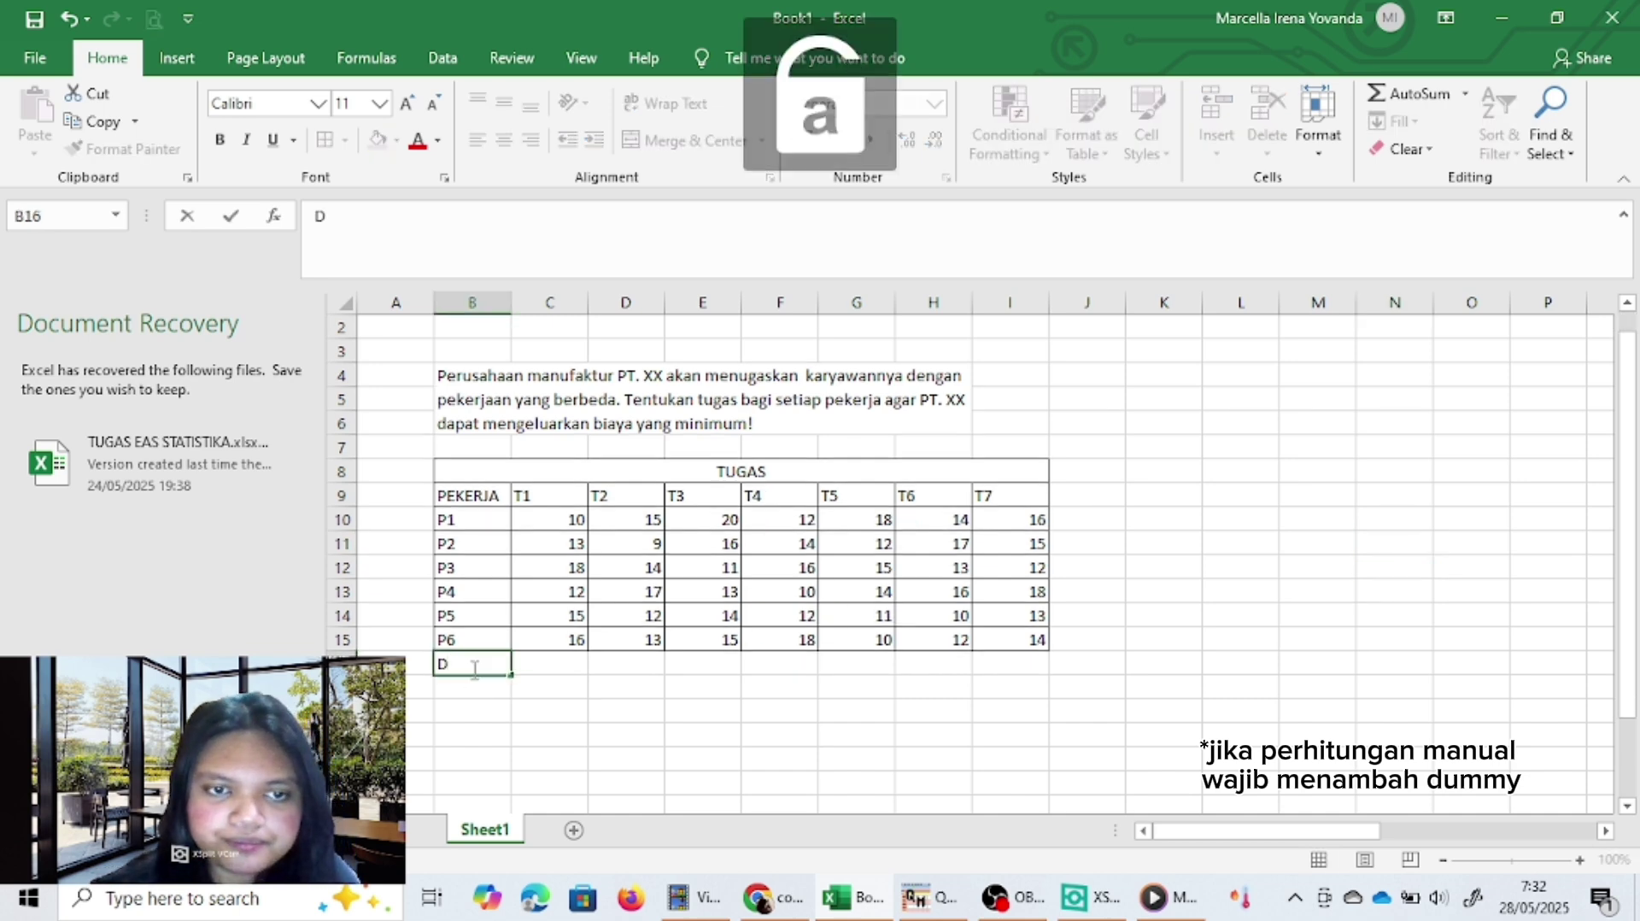
text(ummy)
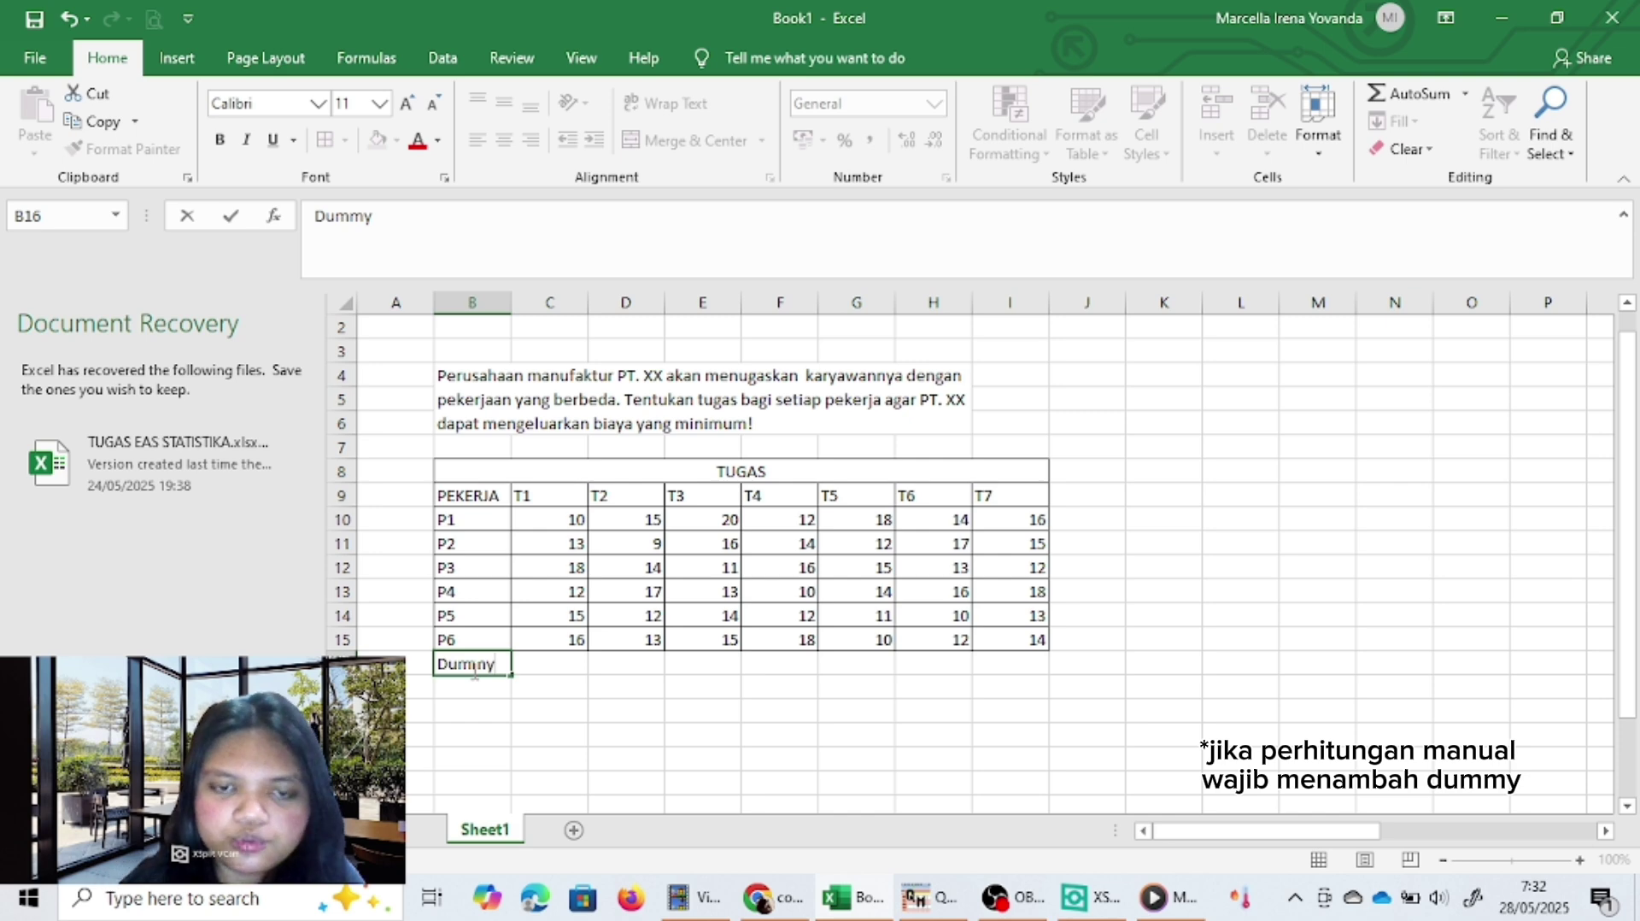
key(Tab)
text(0)
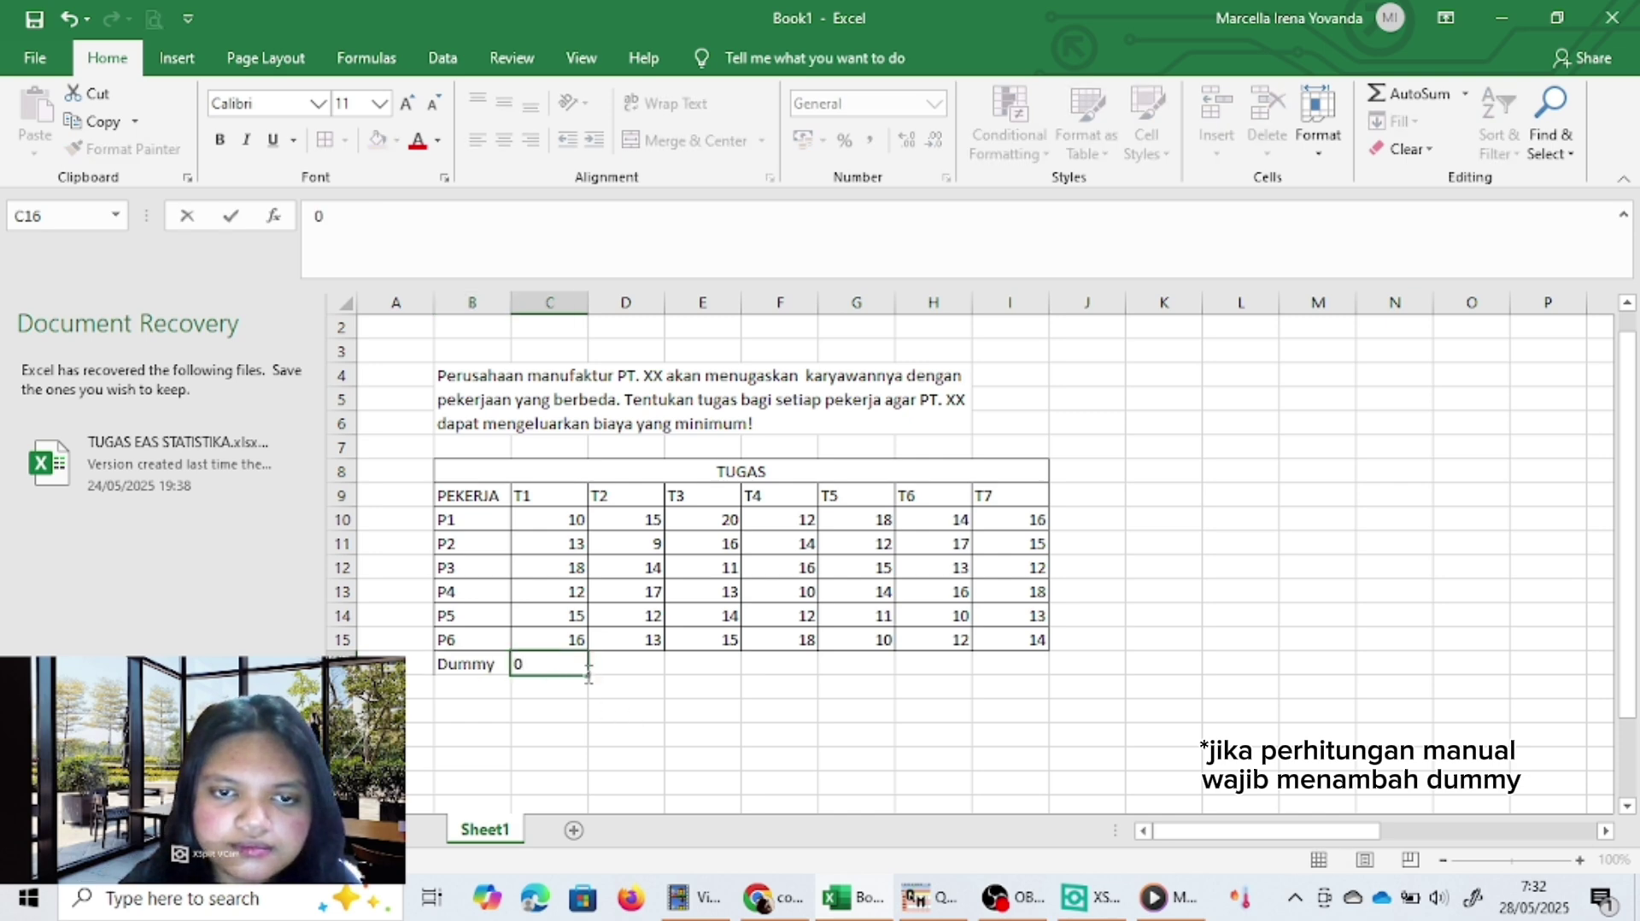
drag(589, 675, 1018, 701)
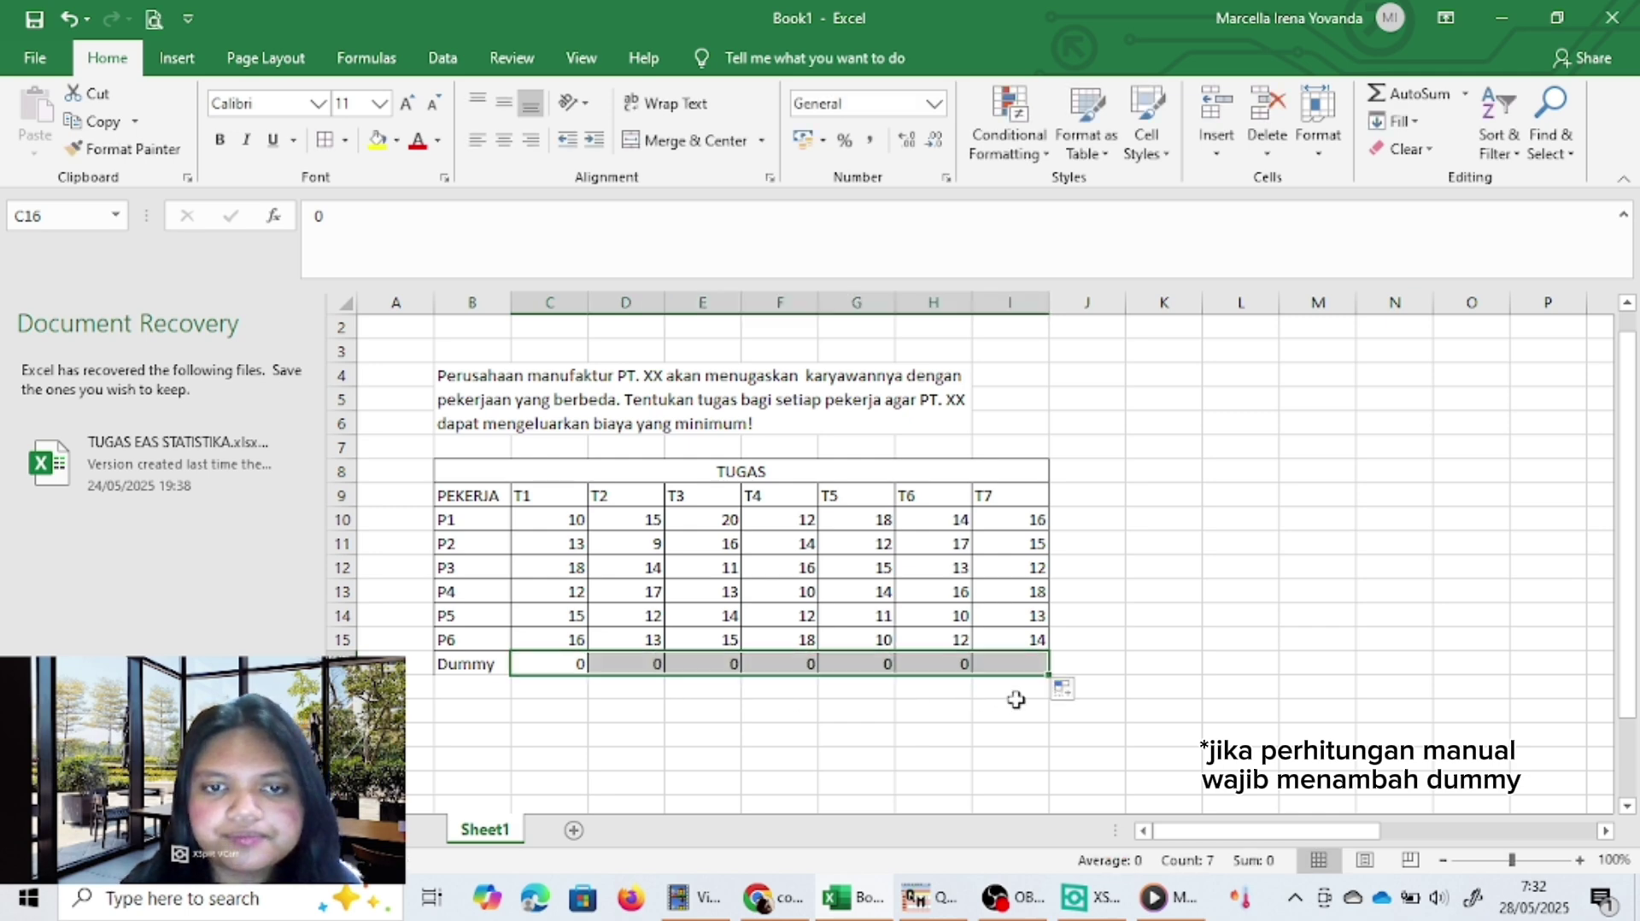
click(1254, 608)
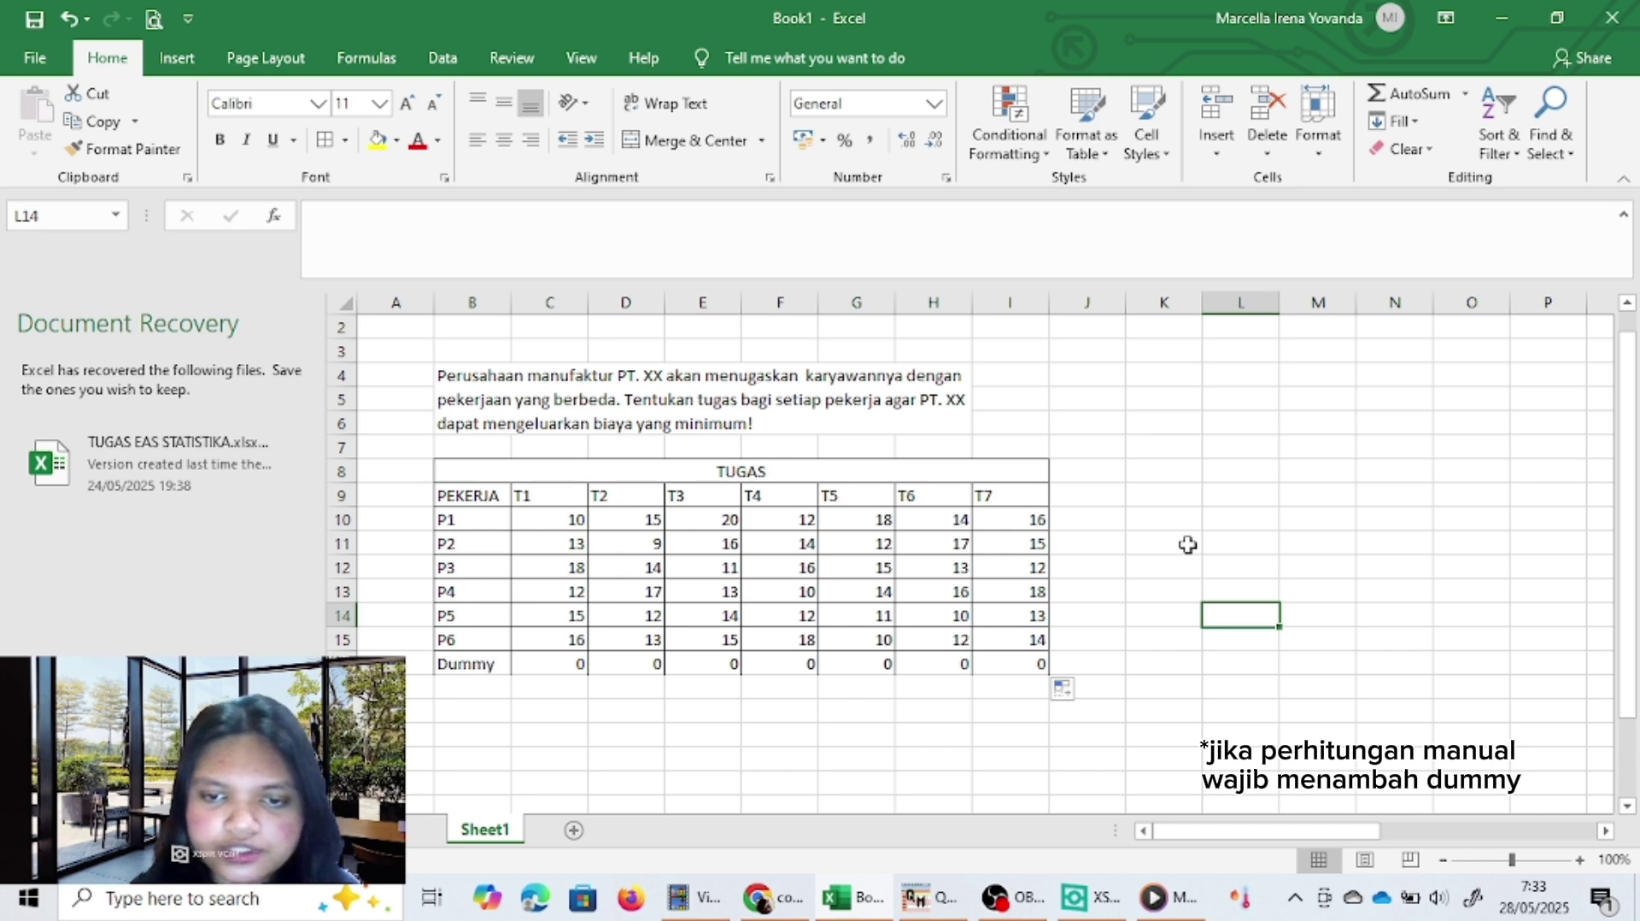
Switch to QM for Windows and create the assignment data set with 6 jobs, 7 machines and PEKERJA as the row name
click(915, 898)
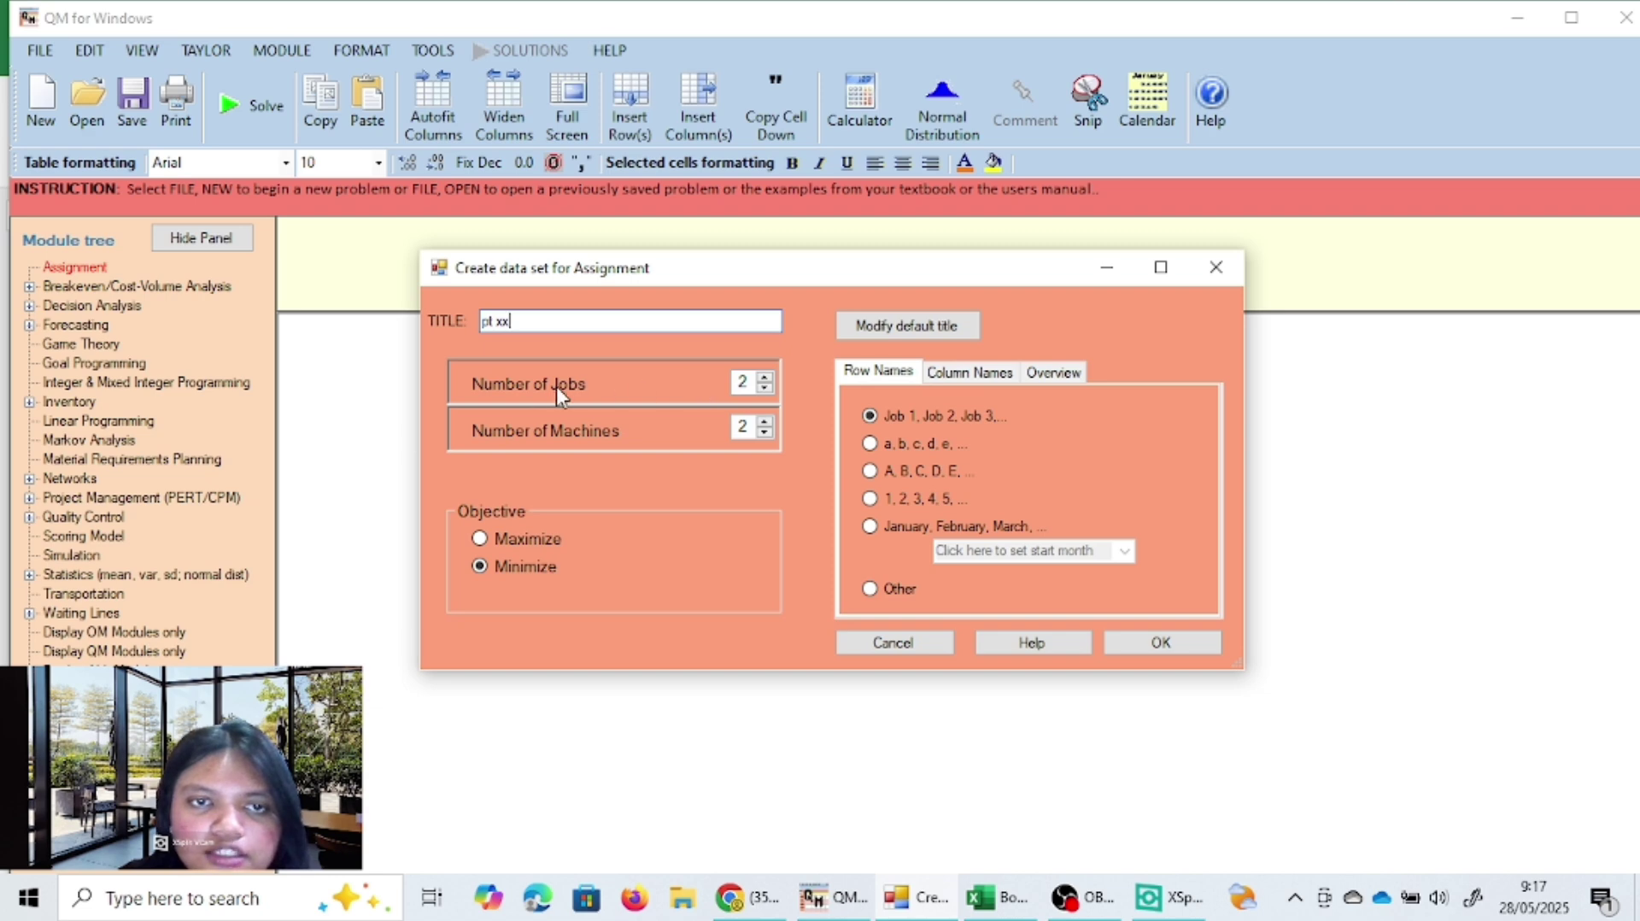
click(765, 377)
click(765, 377)
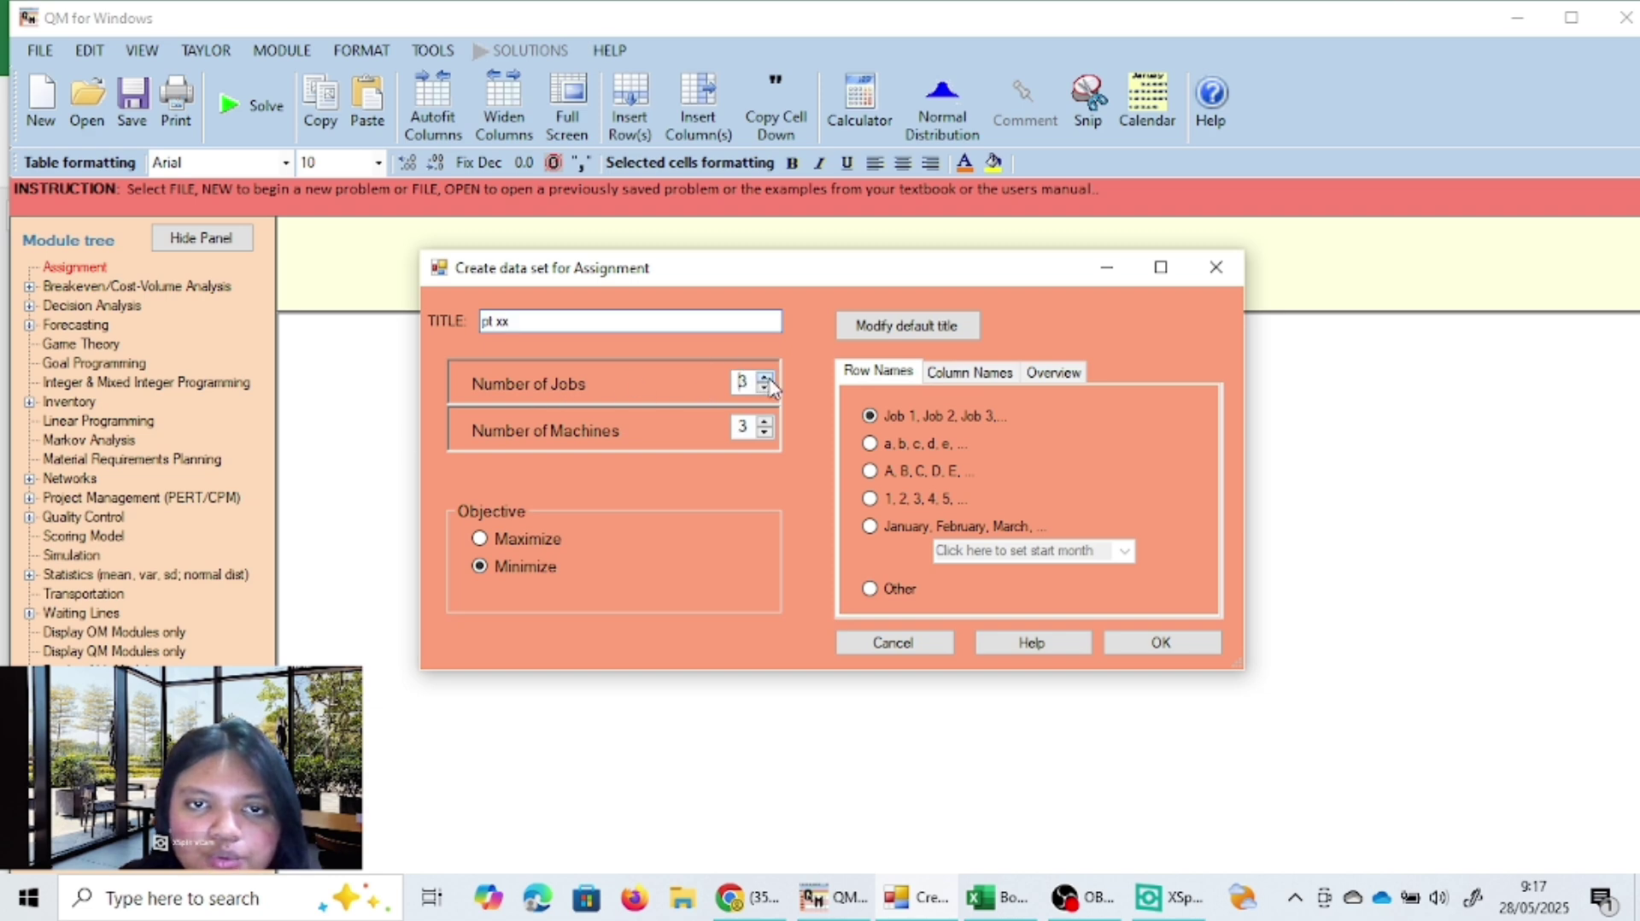
click(765, 377)
click(766, 378)
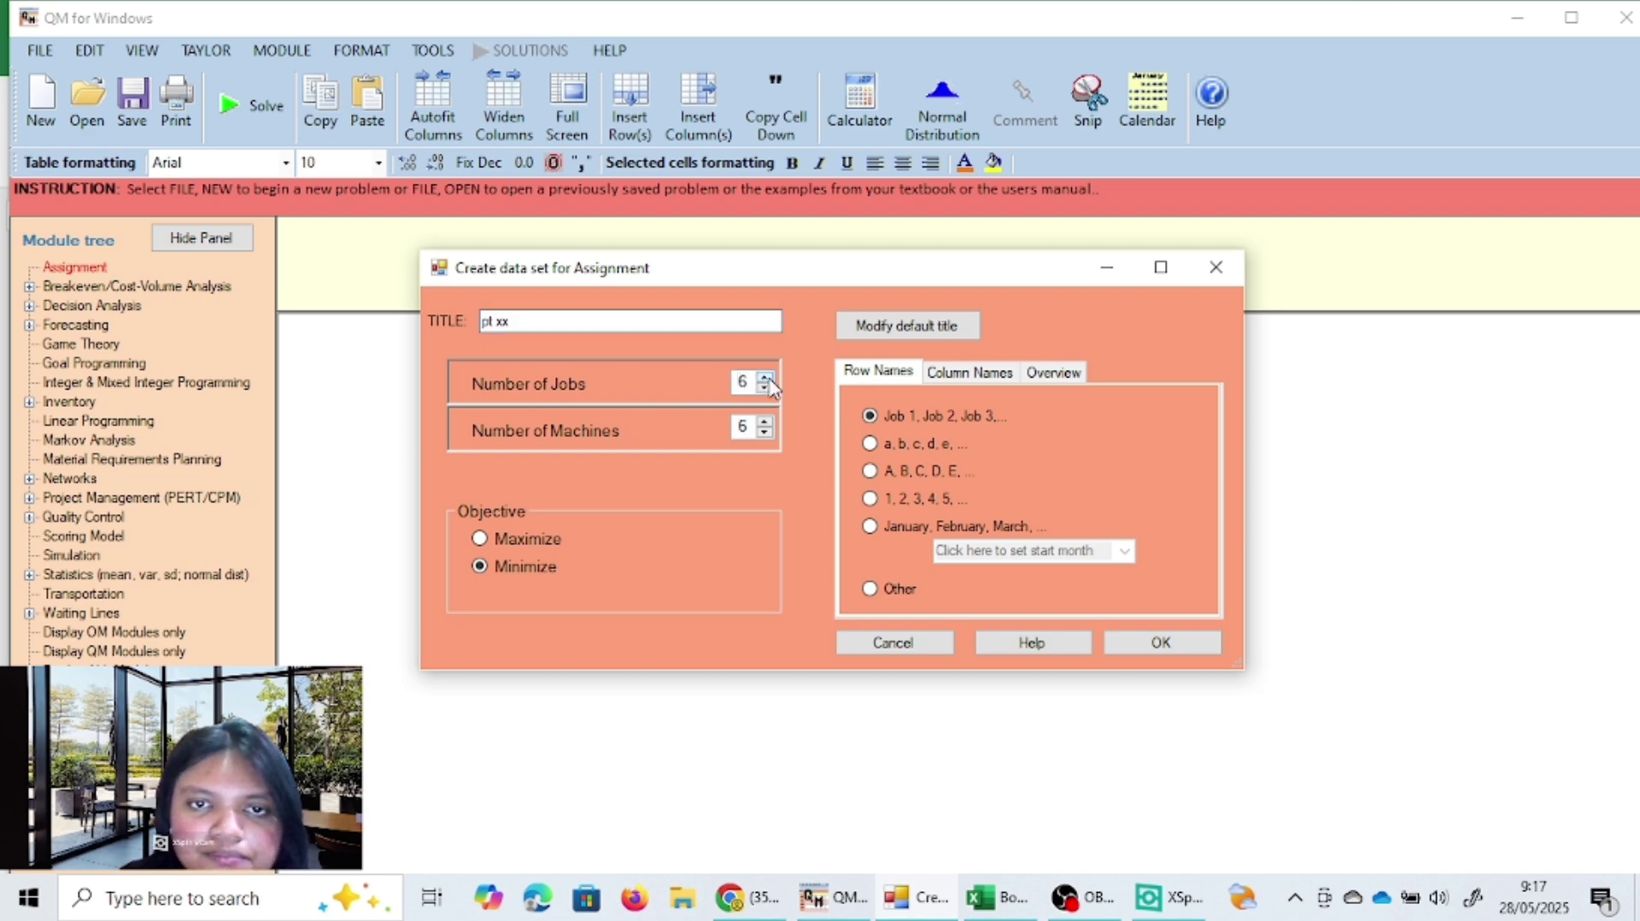
click(766, 422)
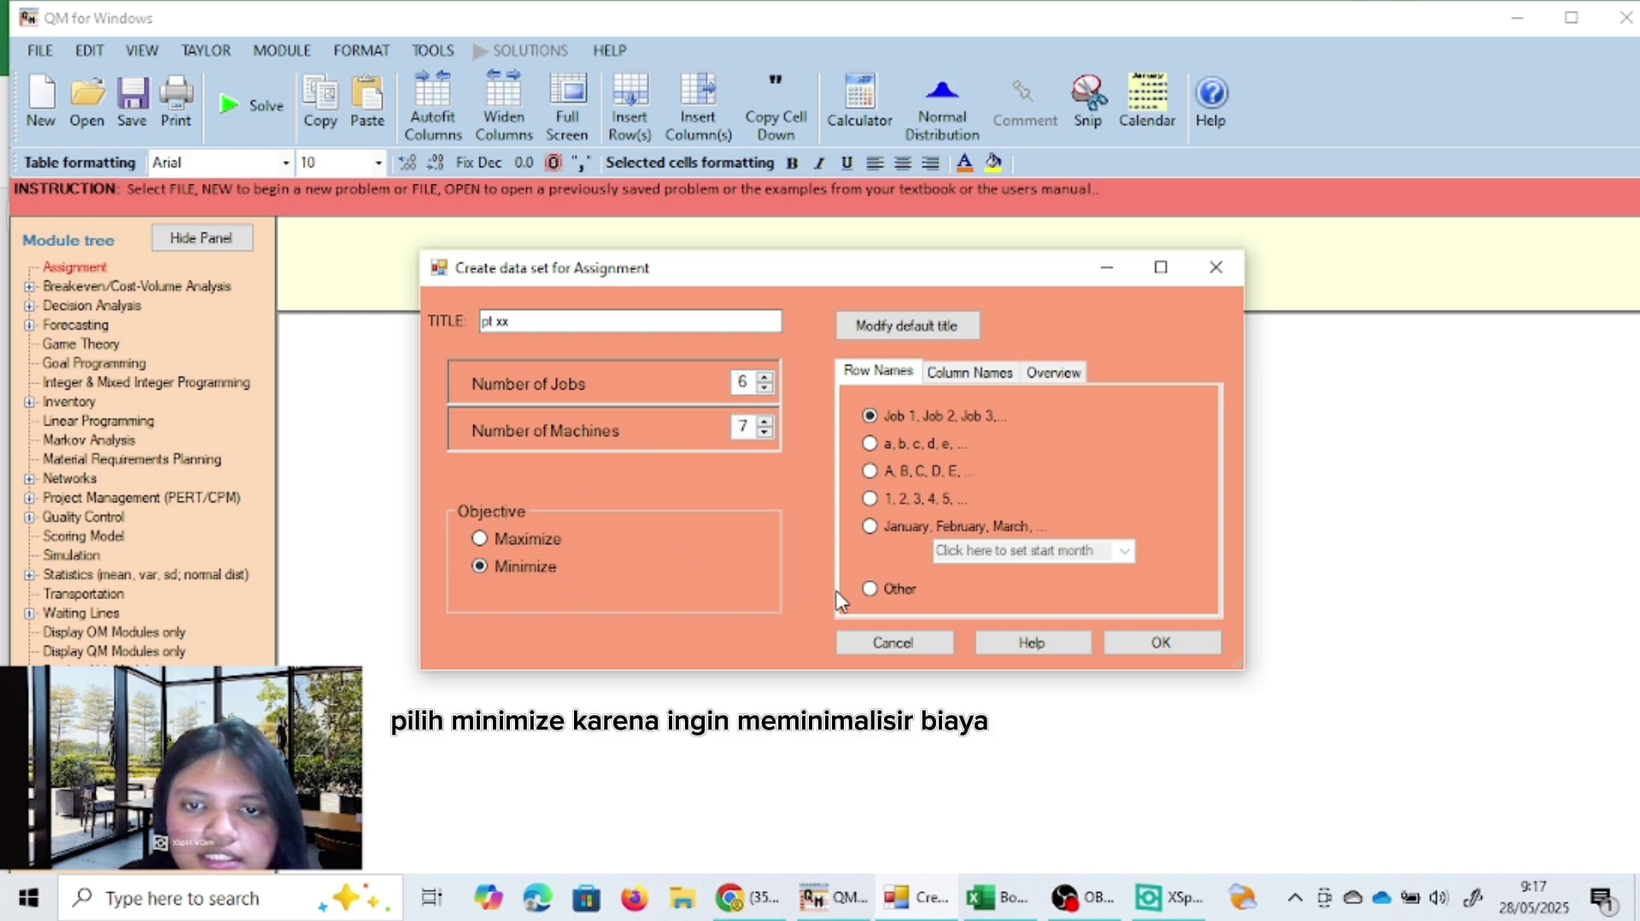
click(869, 589)
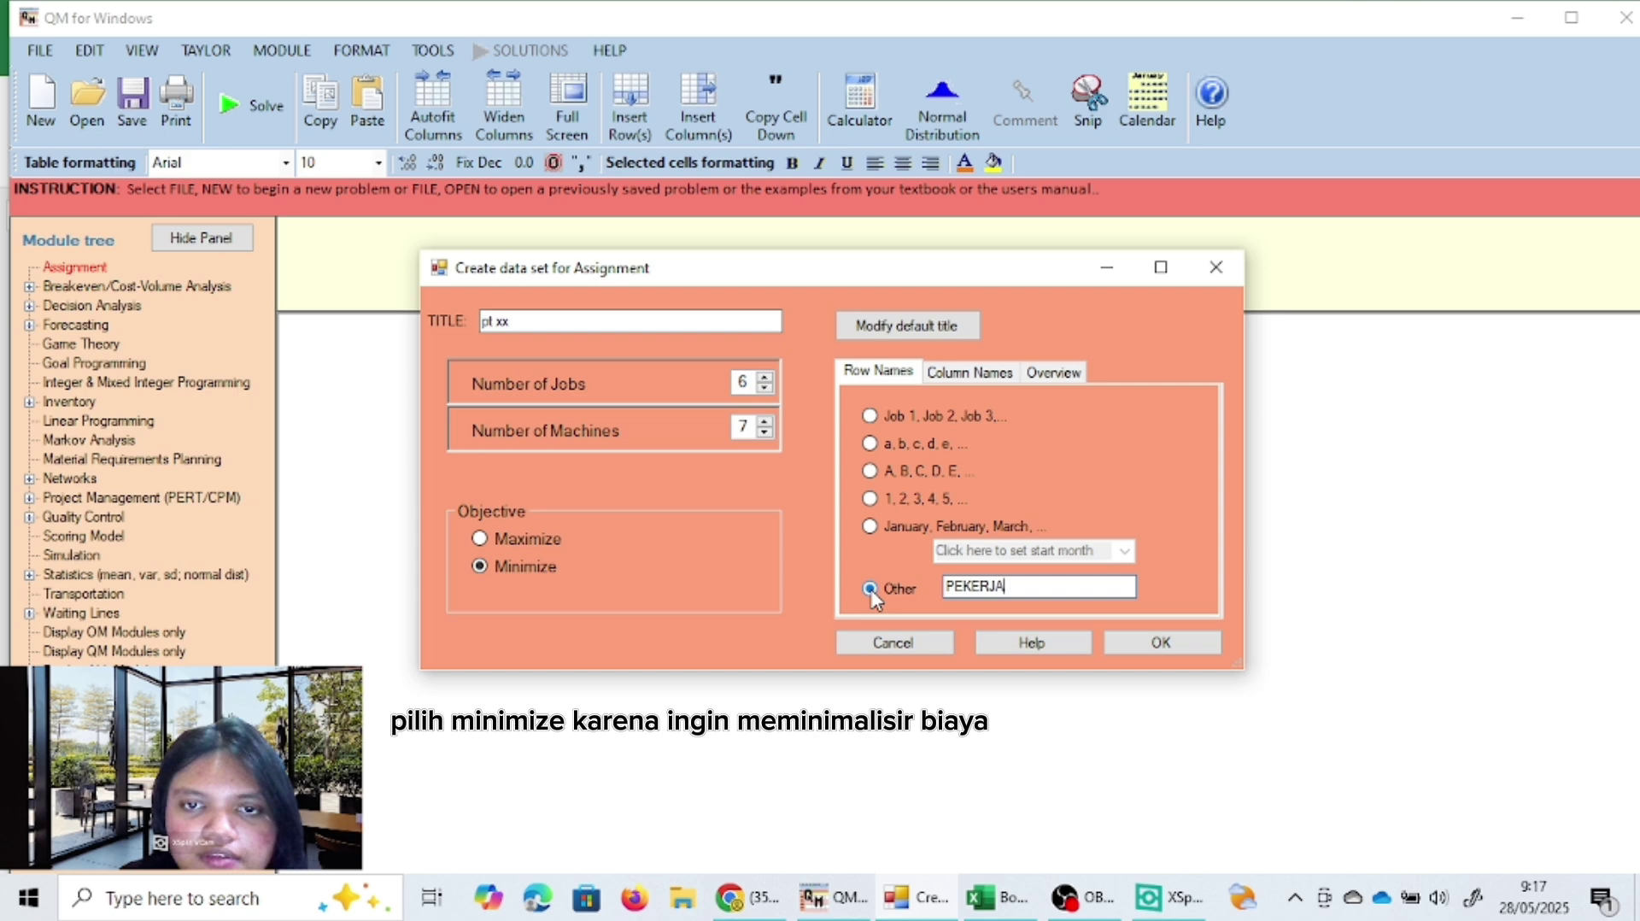
click(1197, 654)
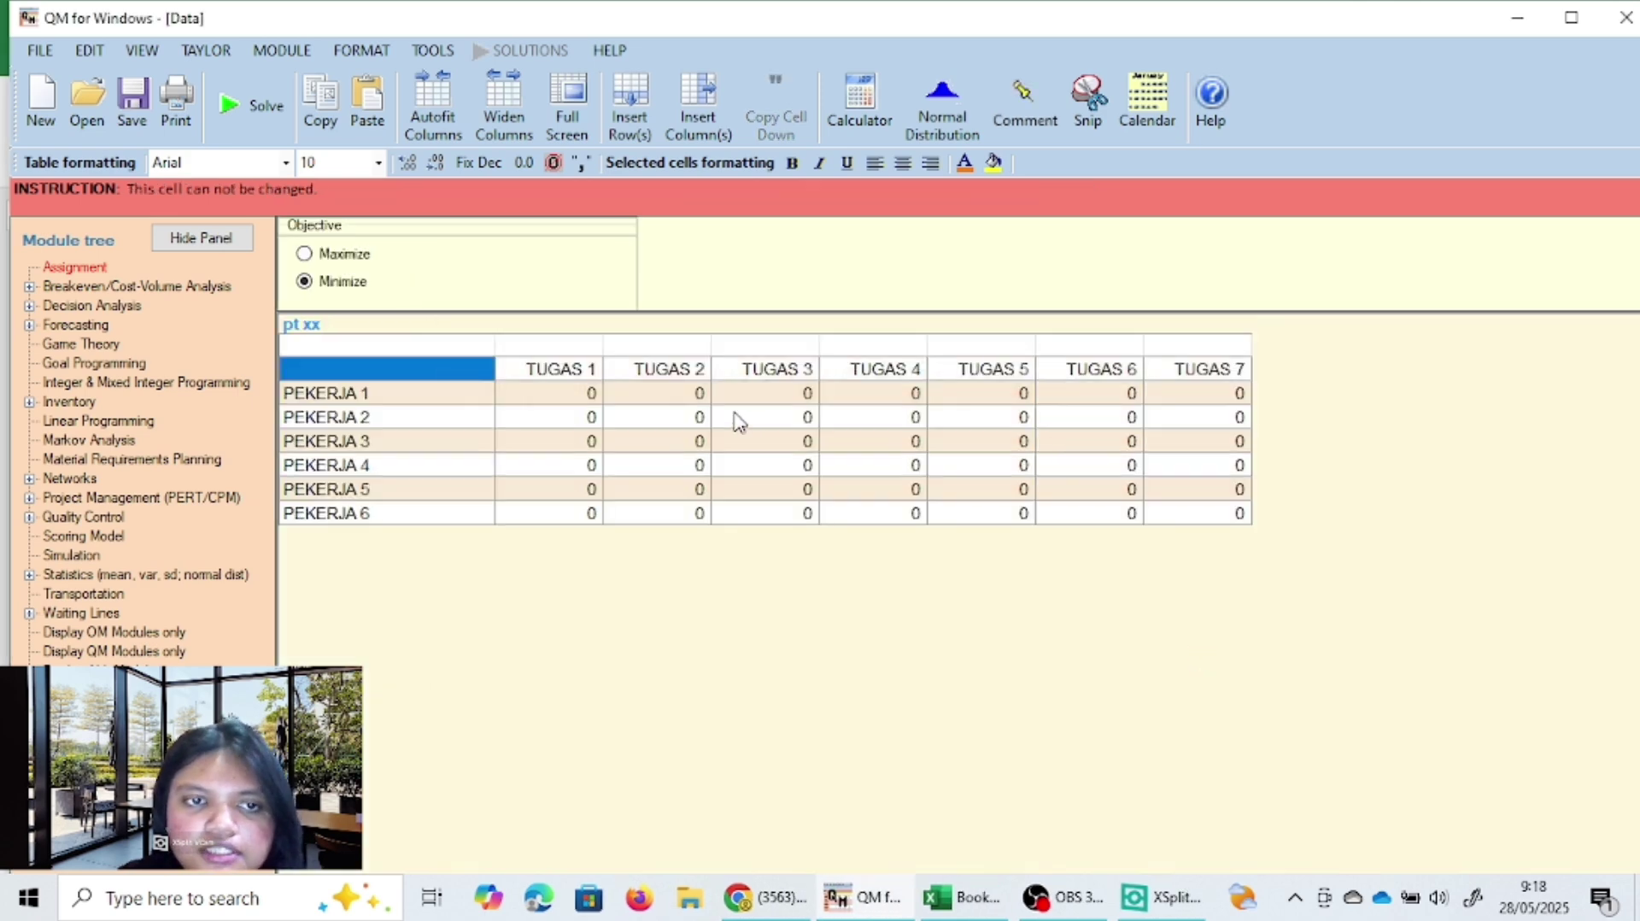
Paste the copied cost matrix into the cells for PEKERJA 1–6 and TUGAS 1–7, and solve the problem
drag(546, 392, 1187, 515)
key(ctrl+v)
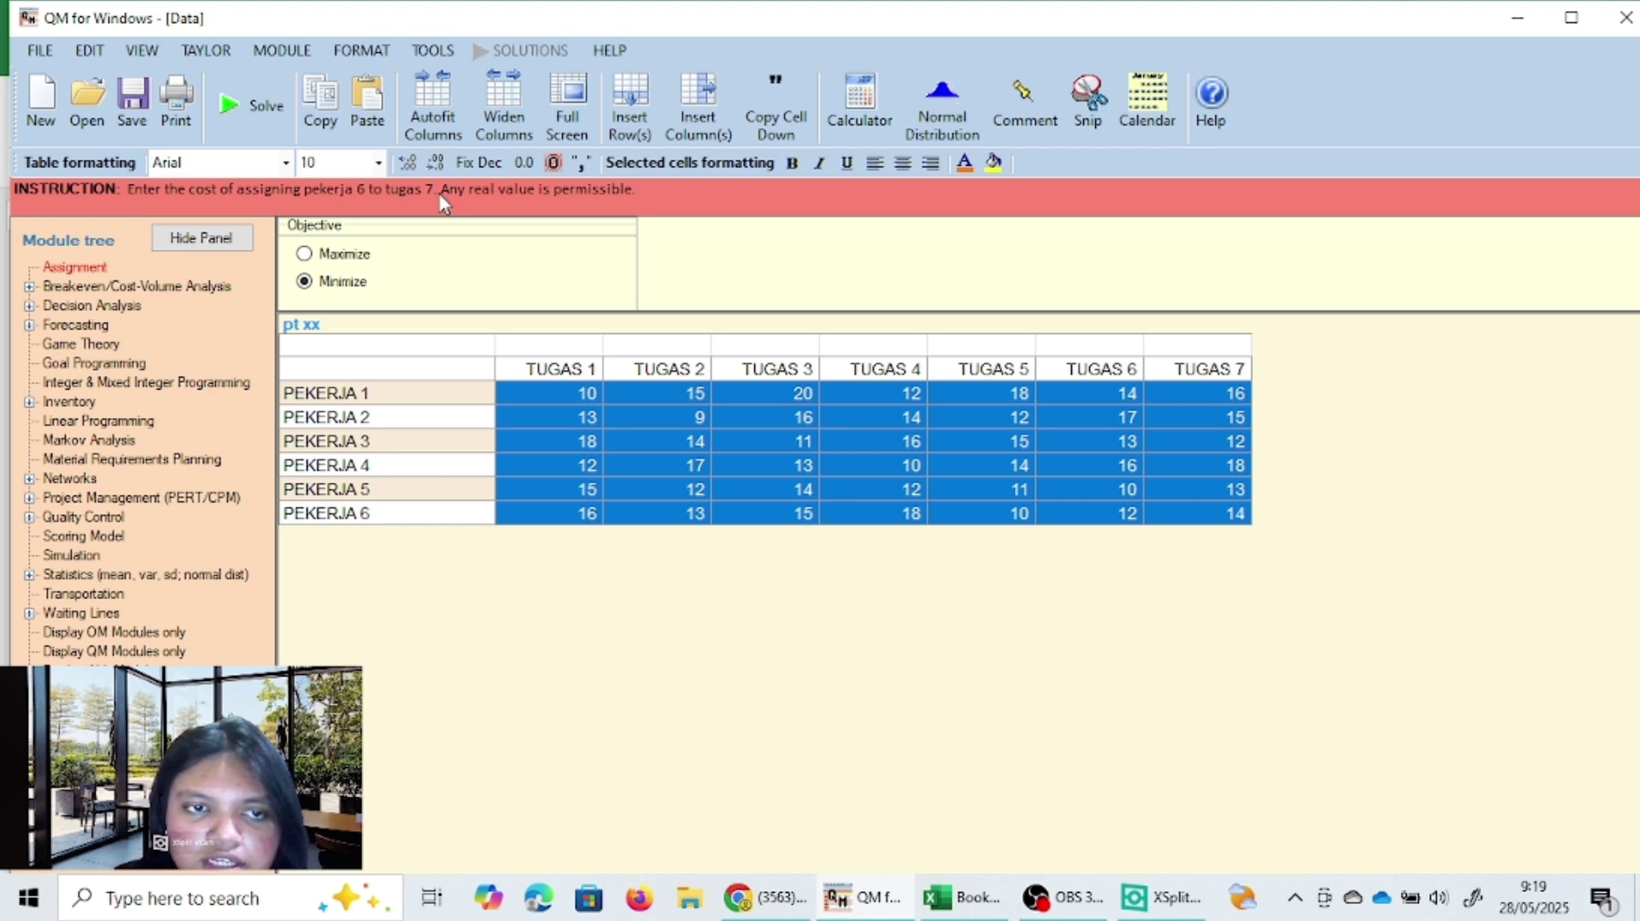
click(265, 111)
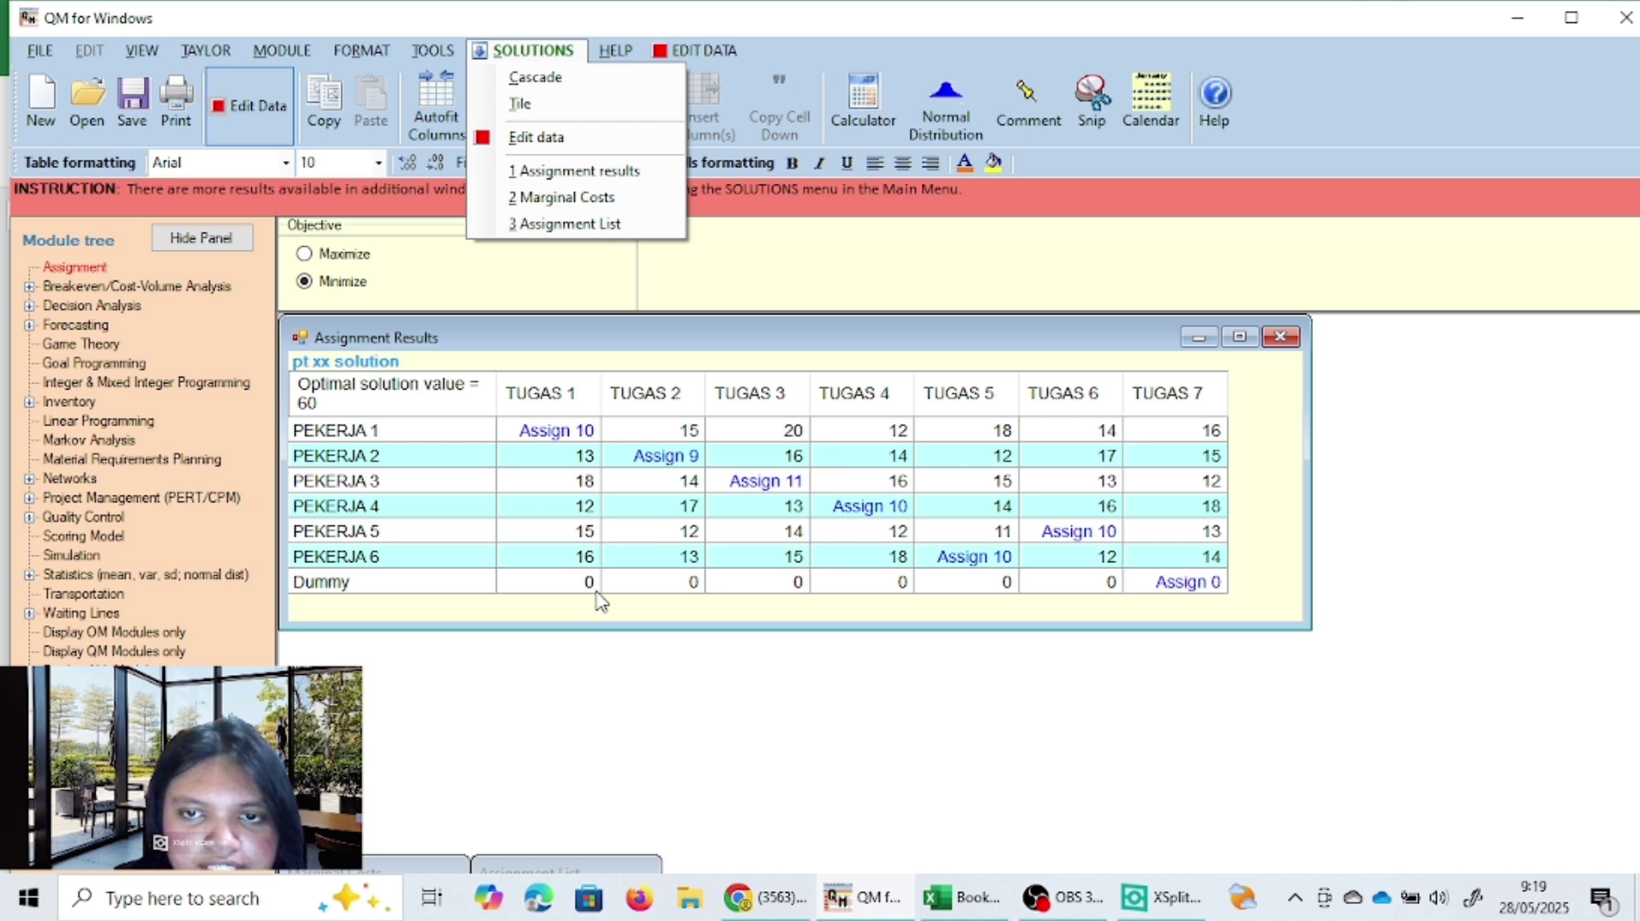
Open the Assignment List from the solution results to view each worker's assigned task and cost
drag(825, 336, 875, 326)
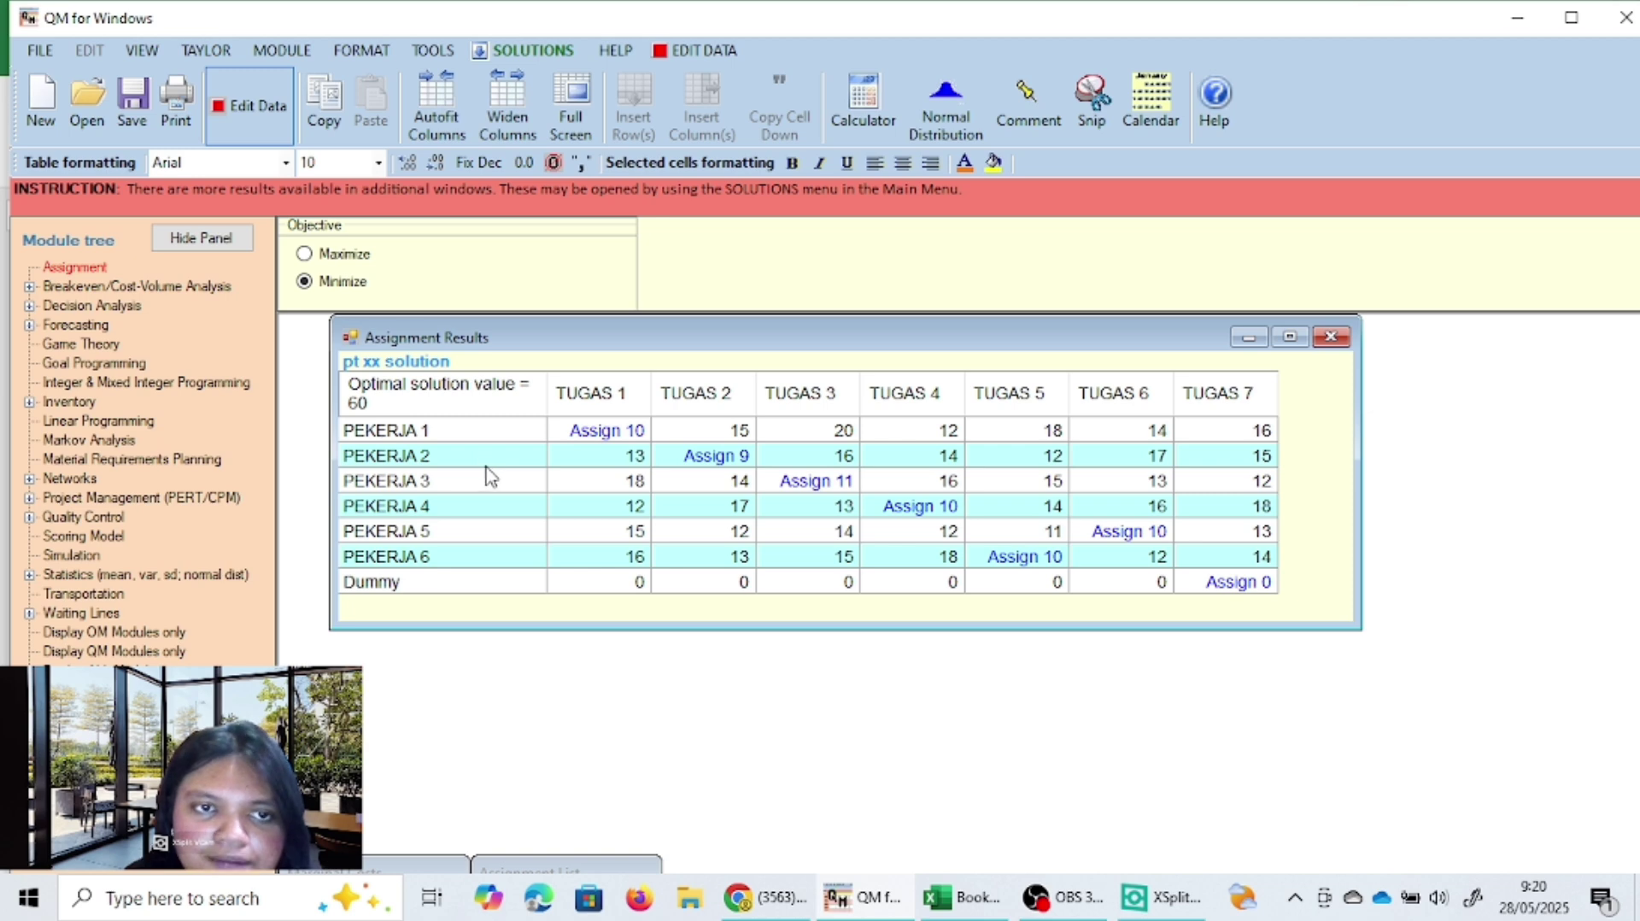
click(551, 52)
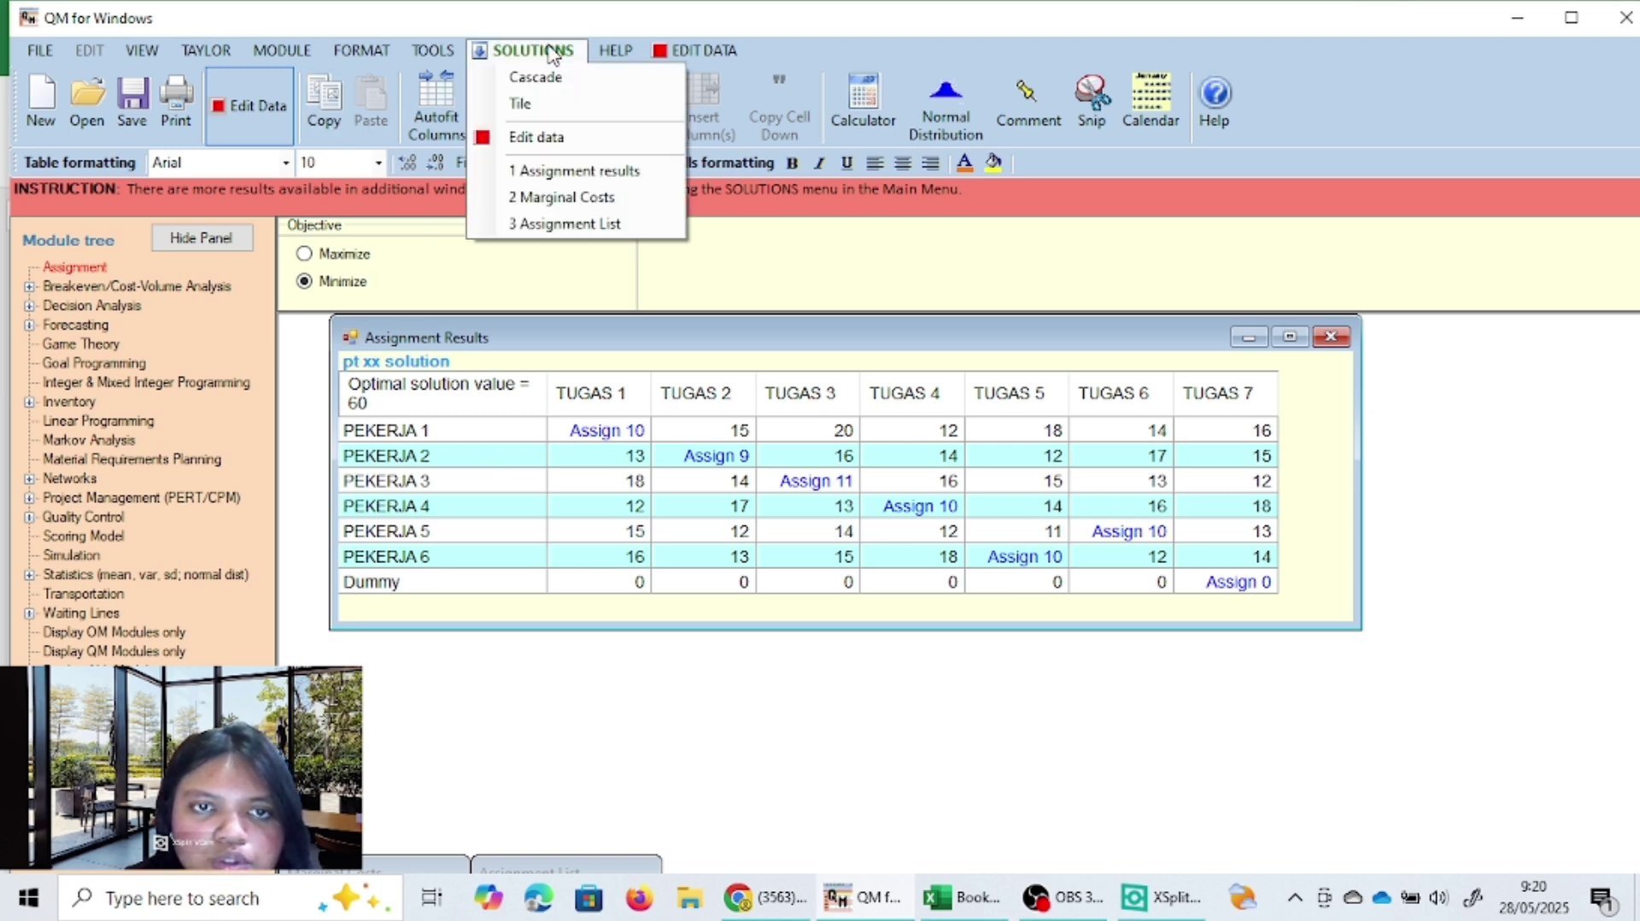
click(601, 226)
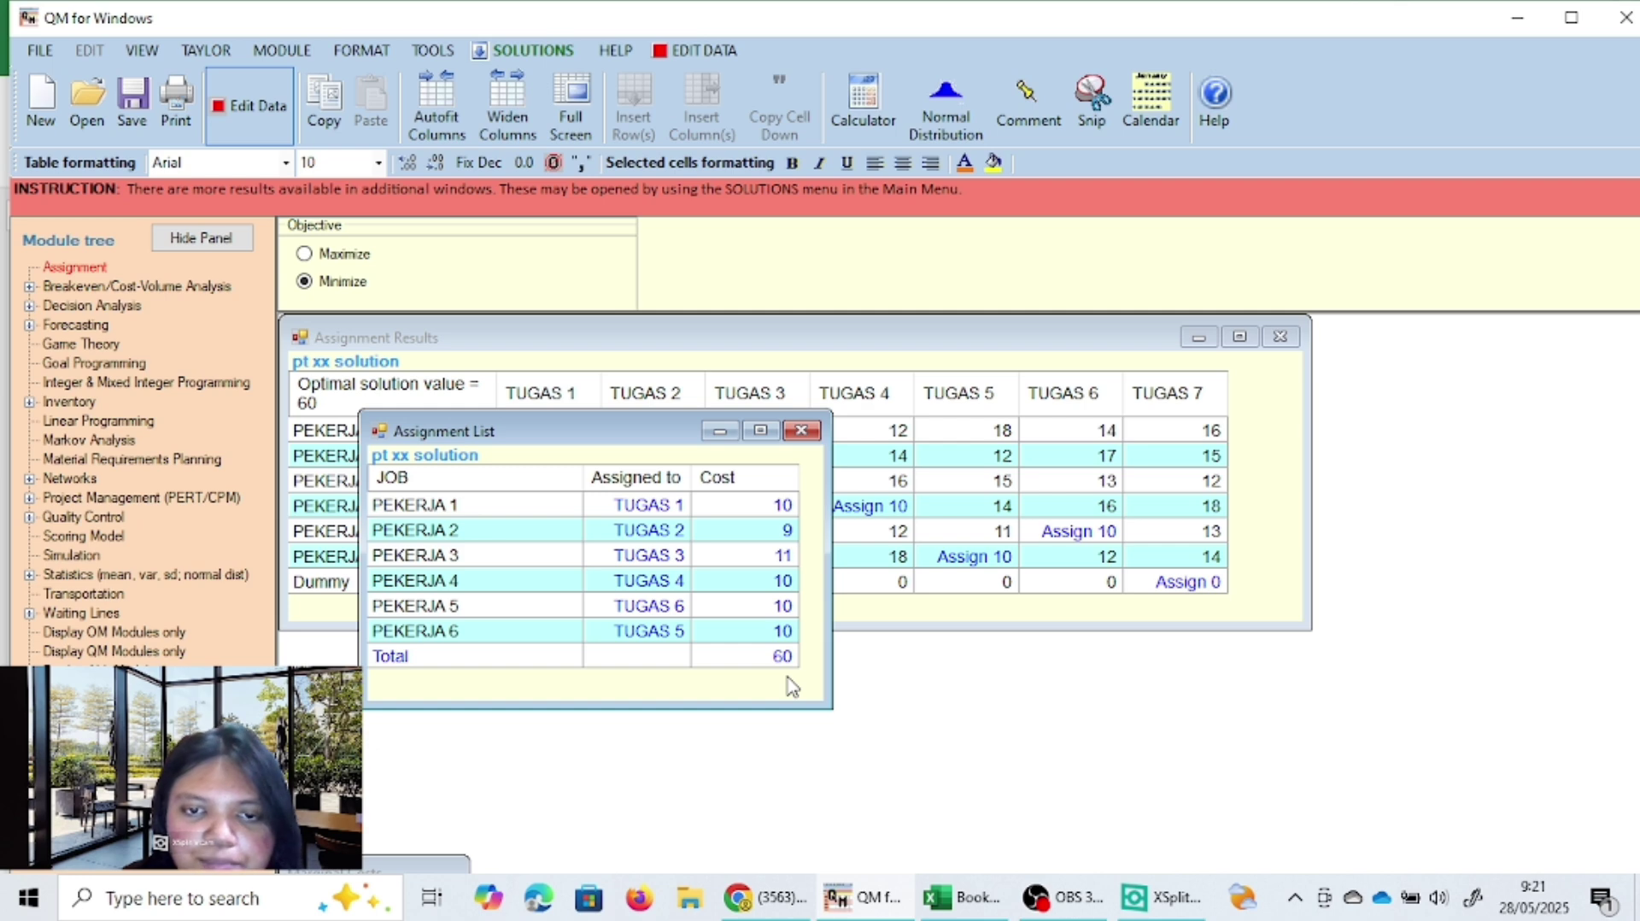
drag(619, 432, 726, 411)
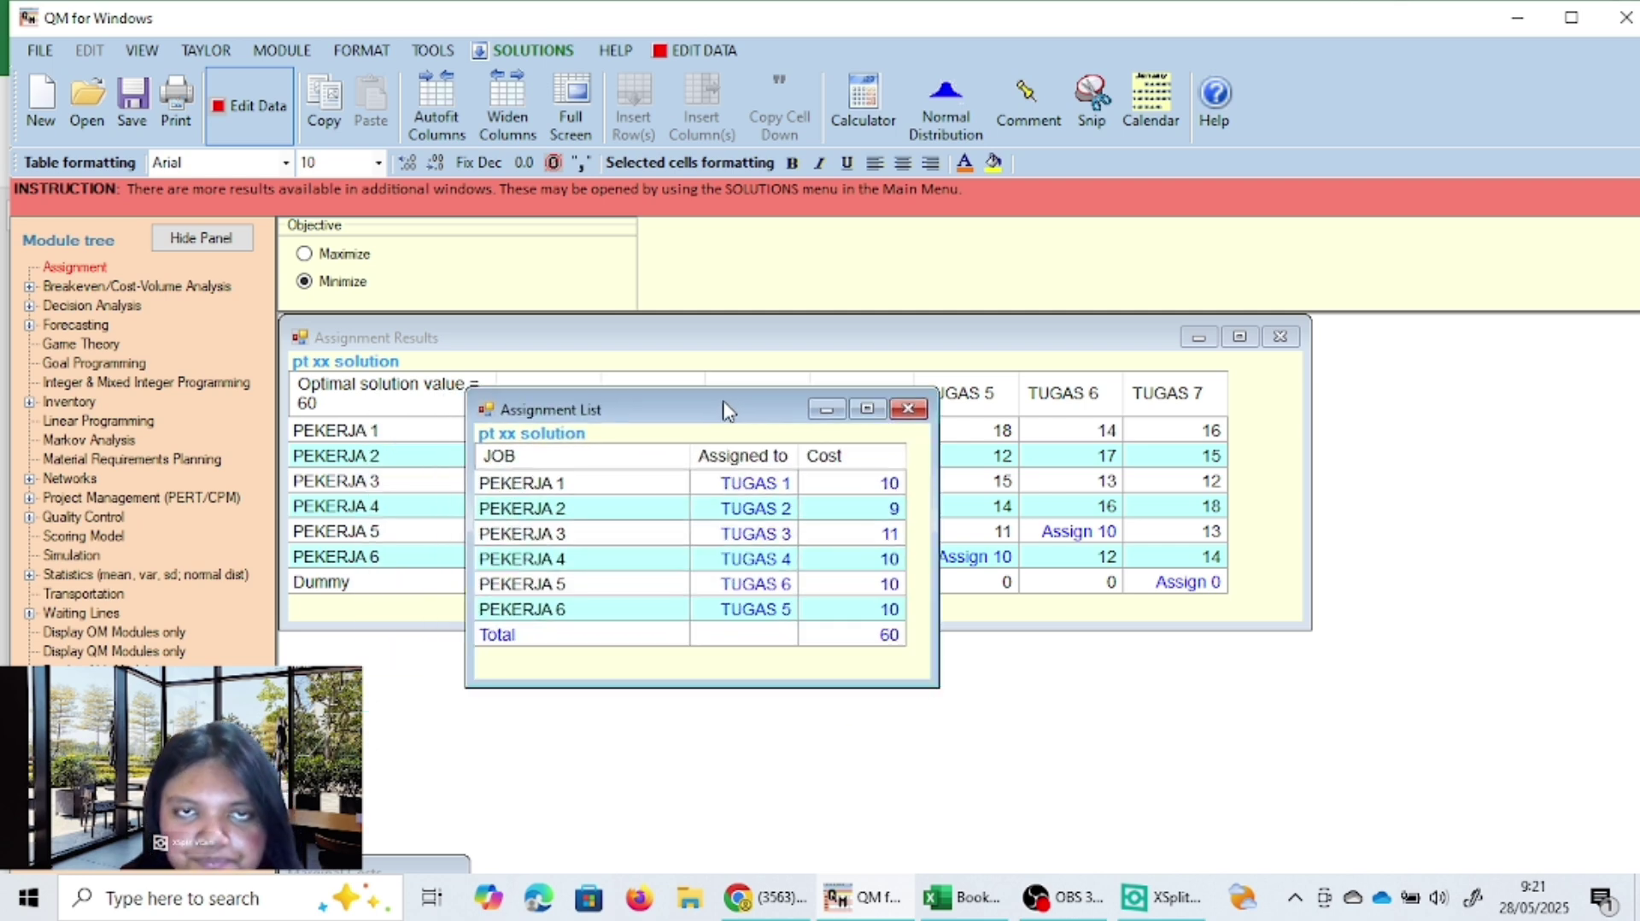
Open the Marginal Costs results and place that window beneath the Assignment Results table to view both together
click(532, 50)
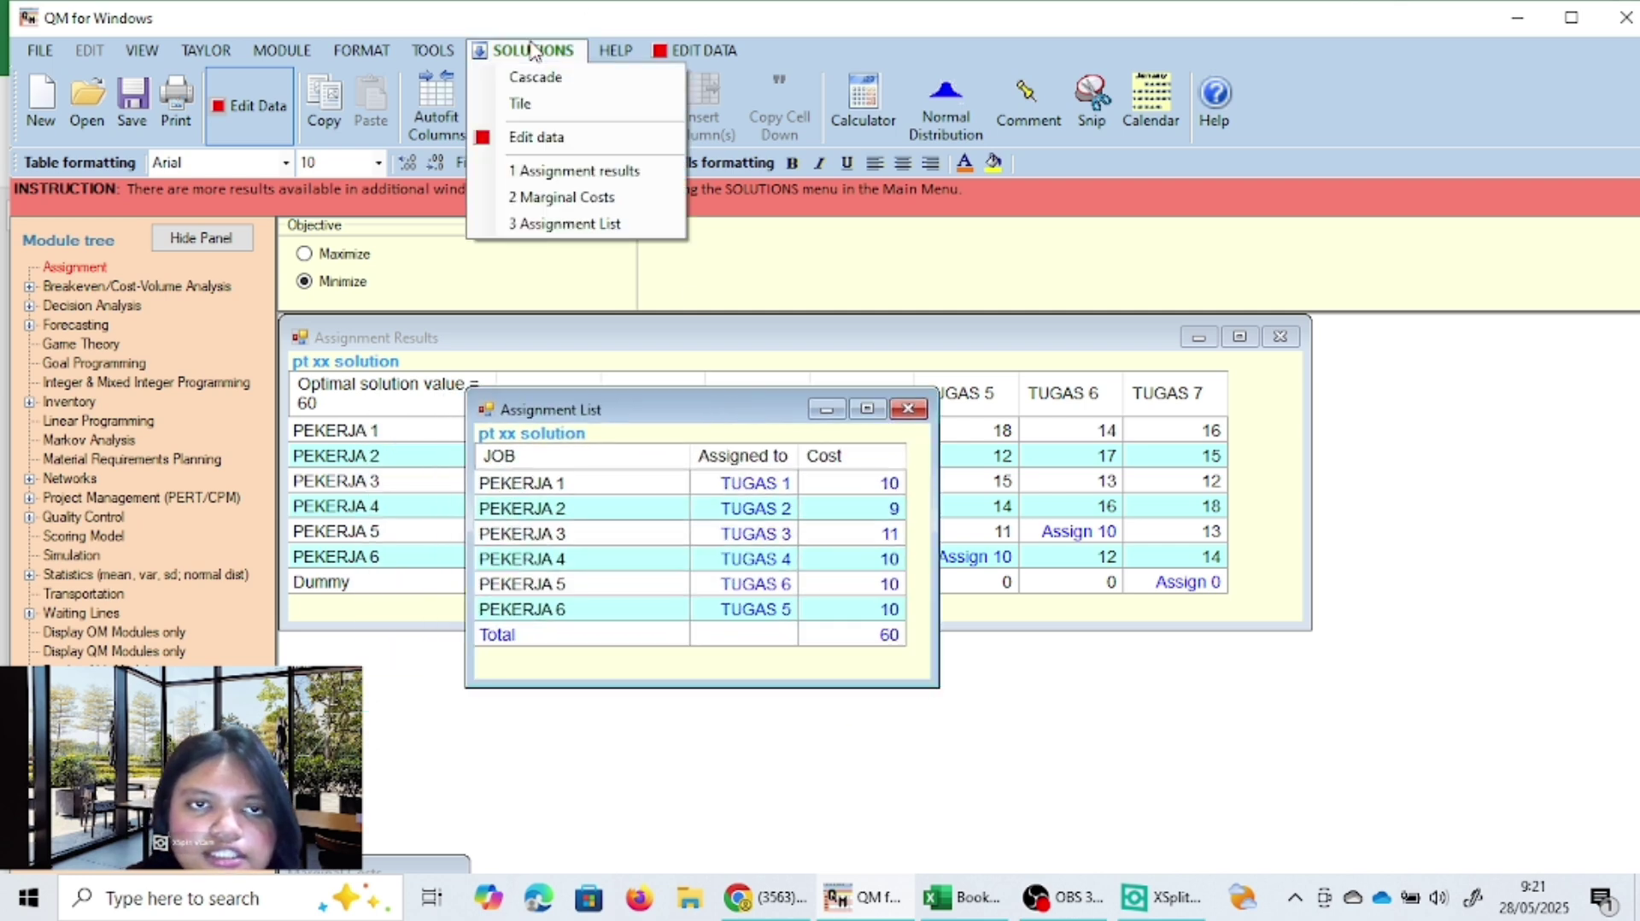
click(594, 199)
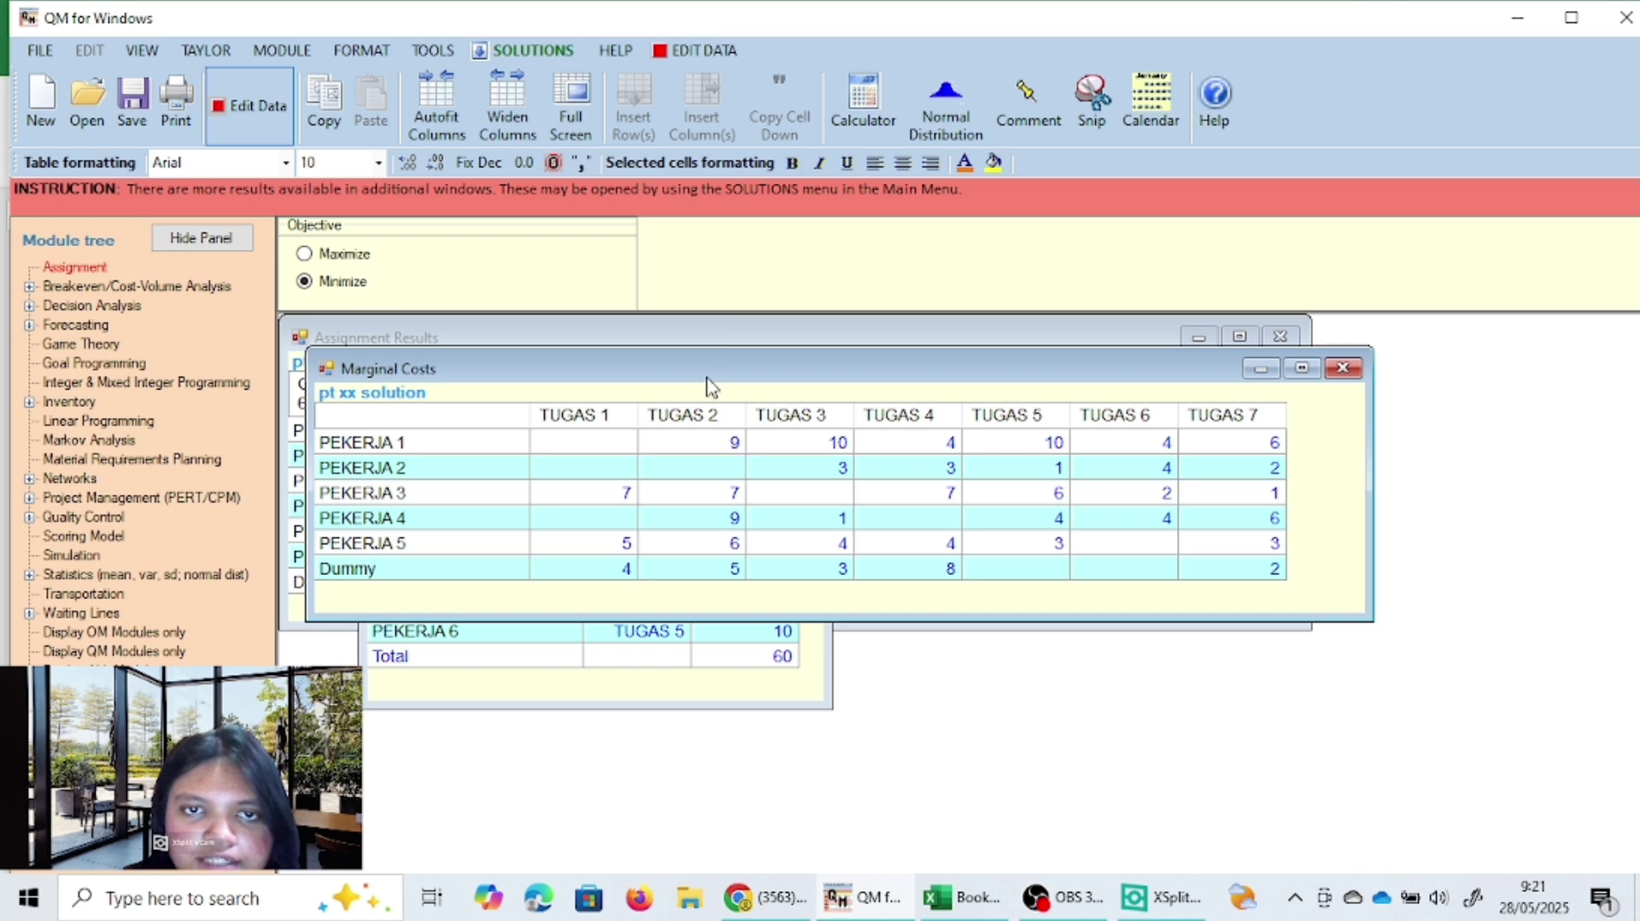
drag(716, 375, 895, 323)
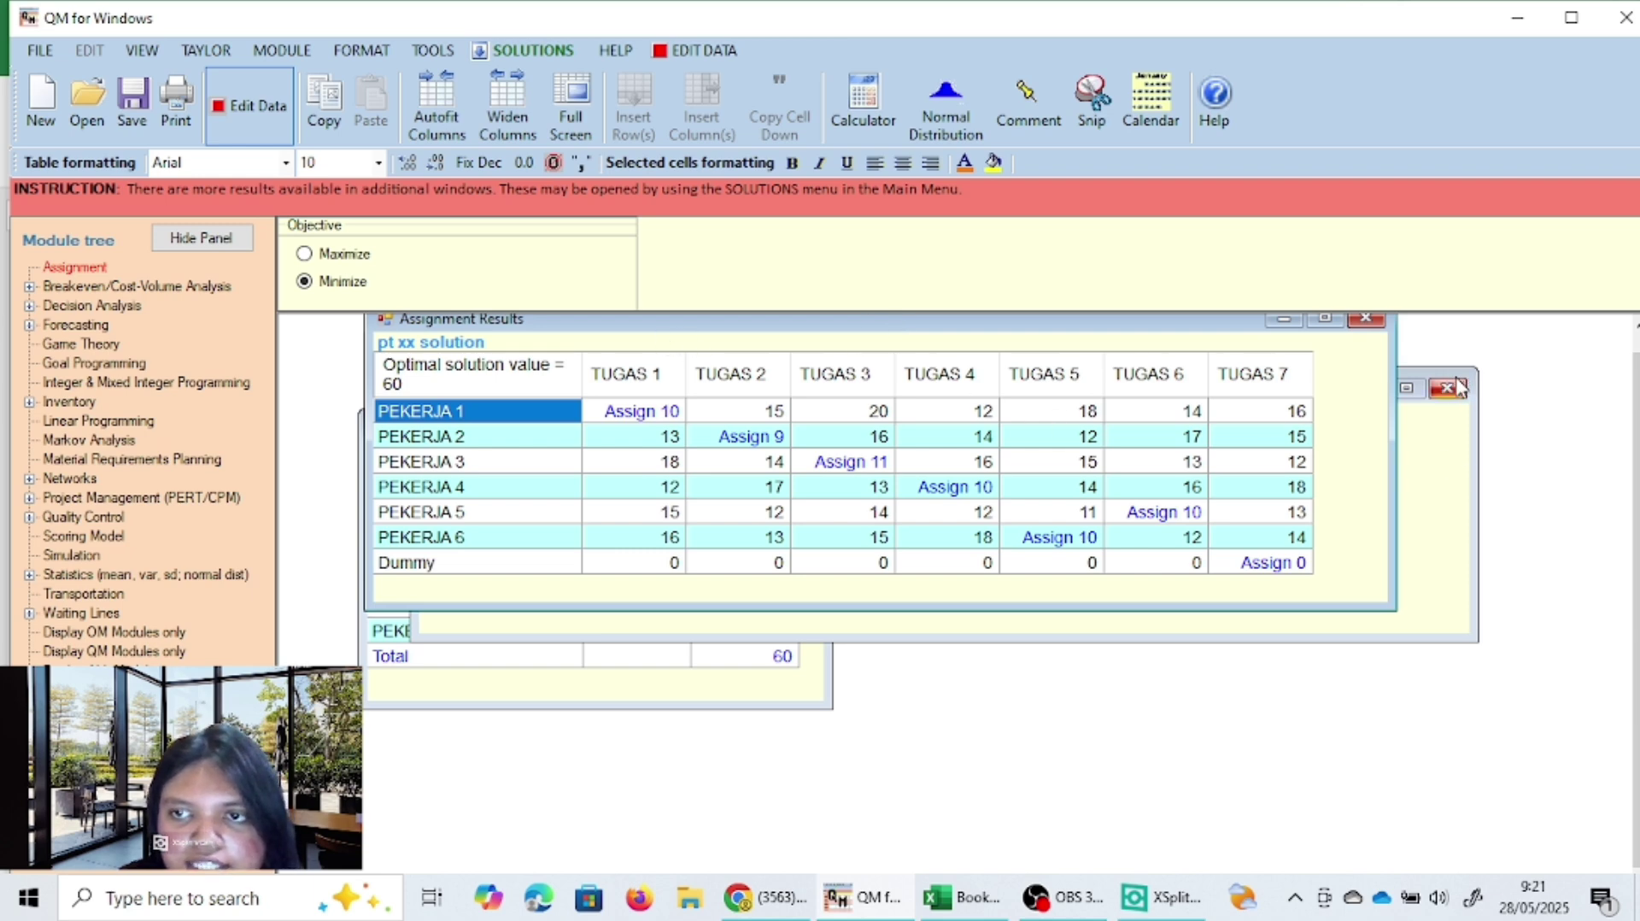
click(1427, 437)
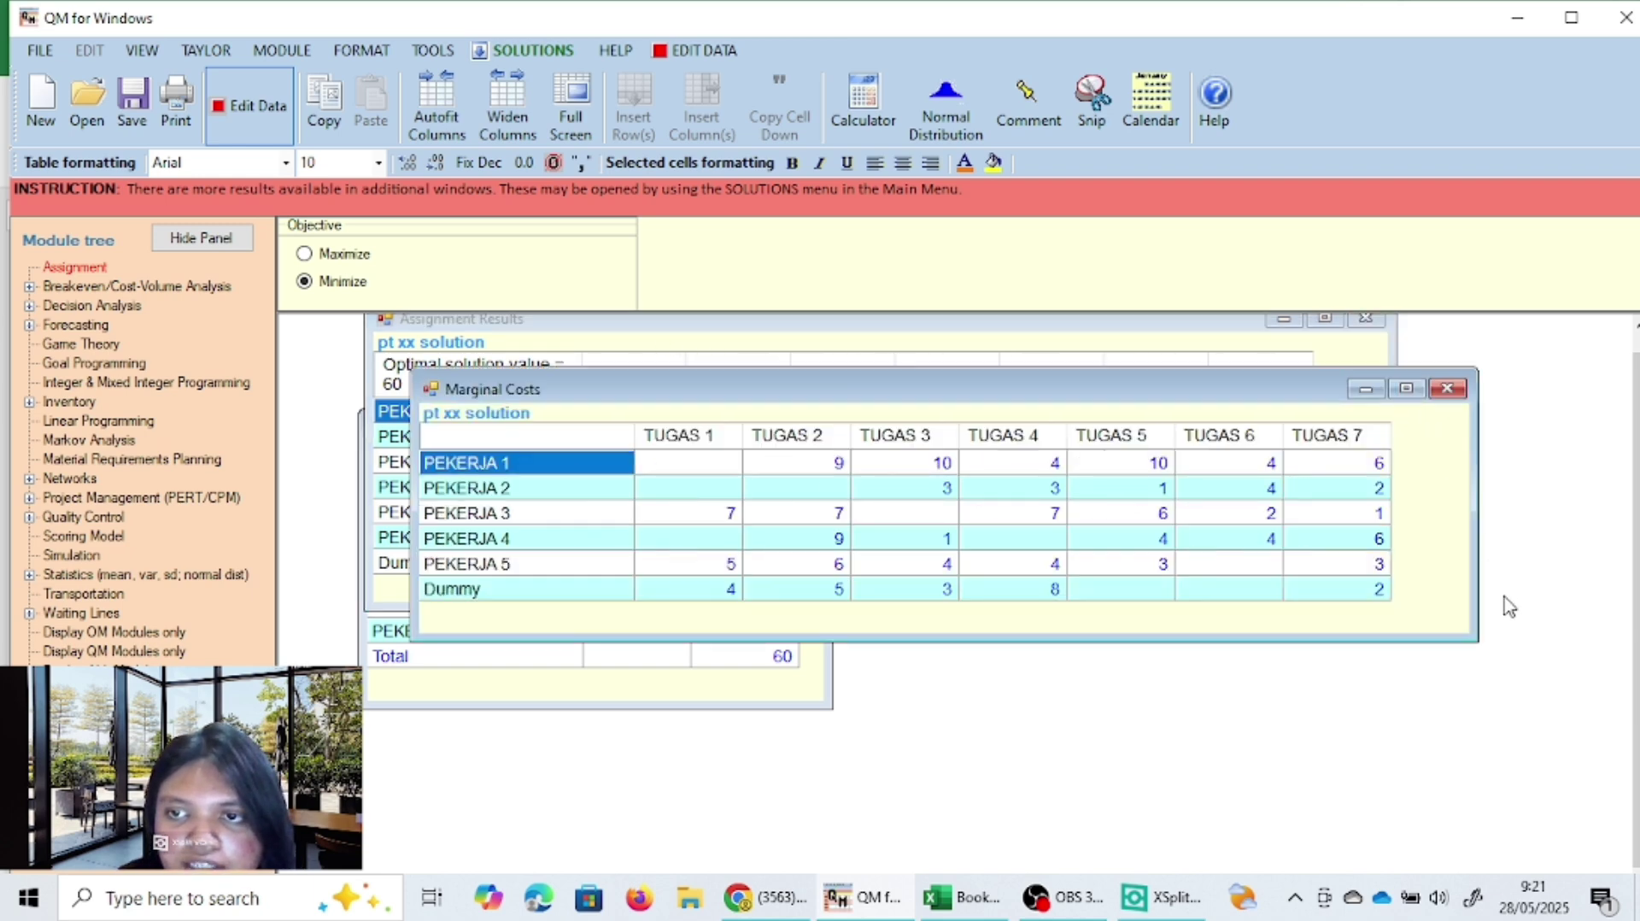
drag(1120, 395, 1075, 610)
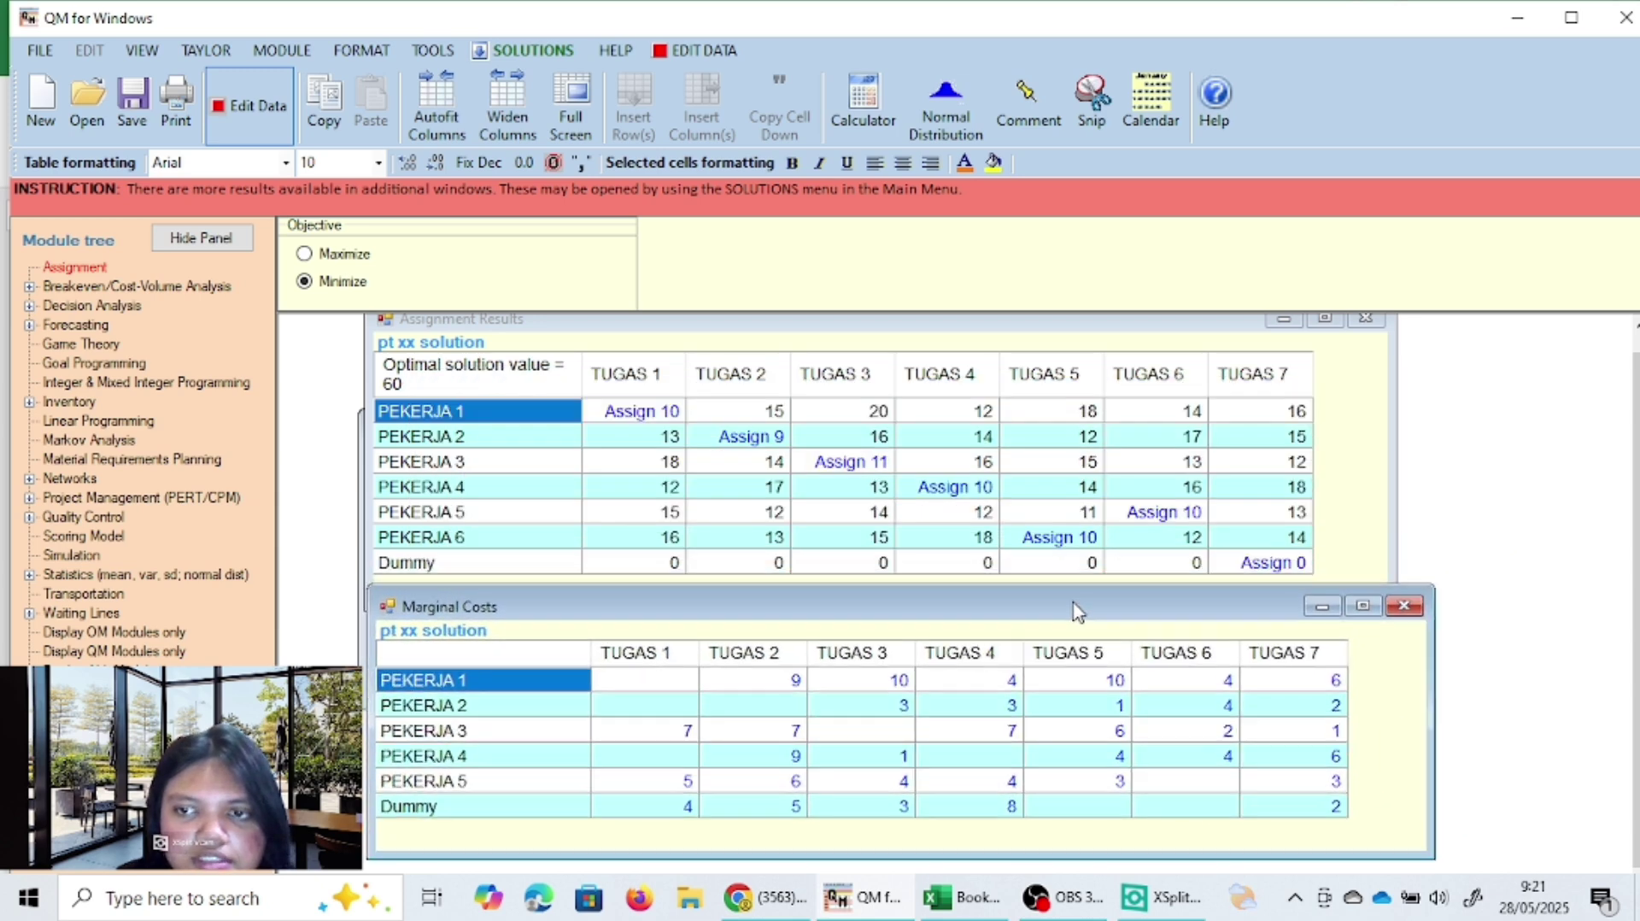